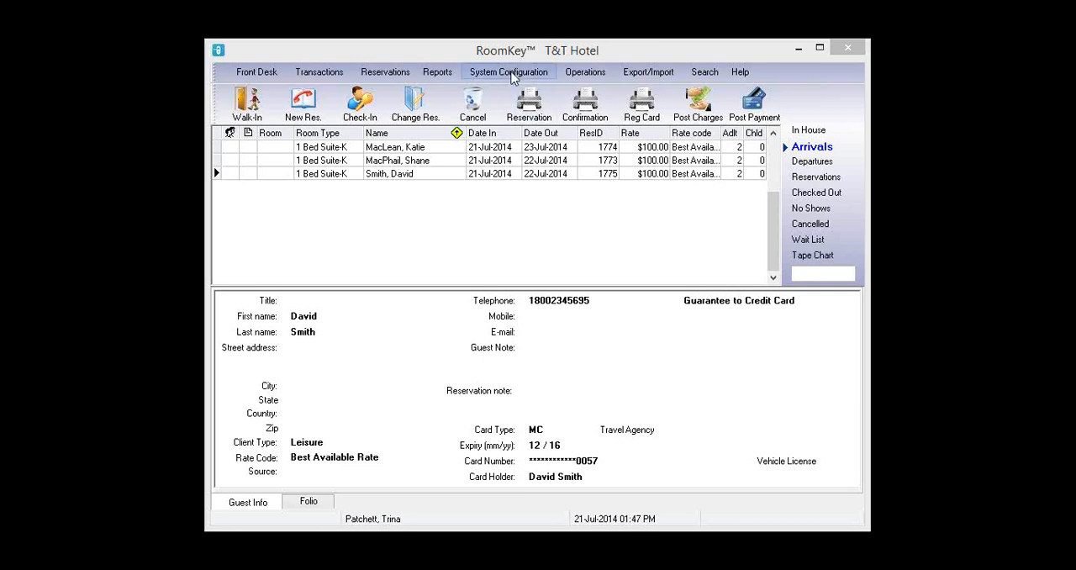
# - Open the user access system and review a user's System Configuration permissions, including 1542 Override CC Processing
pyautogui.click(509, 71)
pyautogui.click(512, 90)
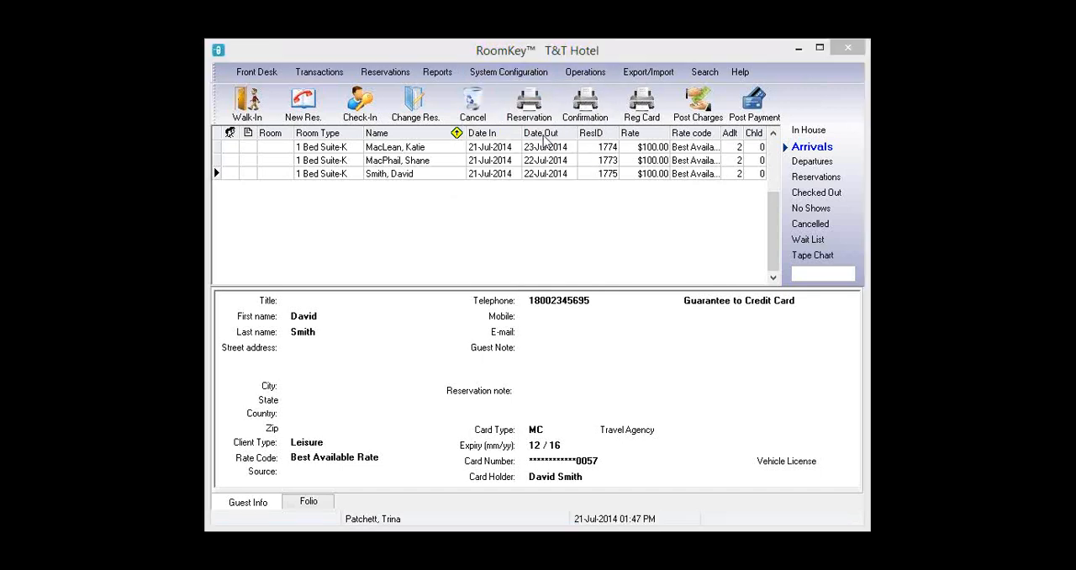
pyautogui.click(475, 199)
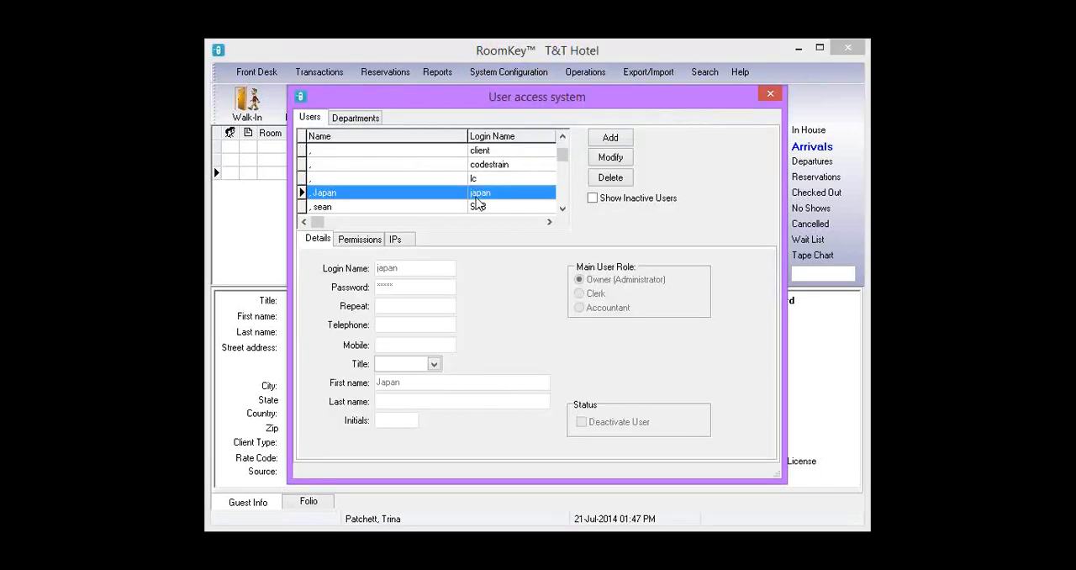
pyautogui.click(362, 239)
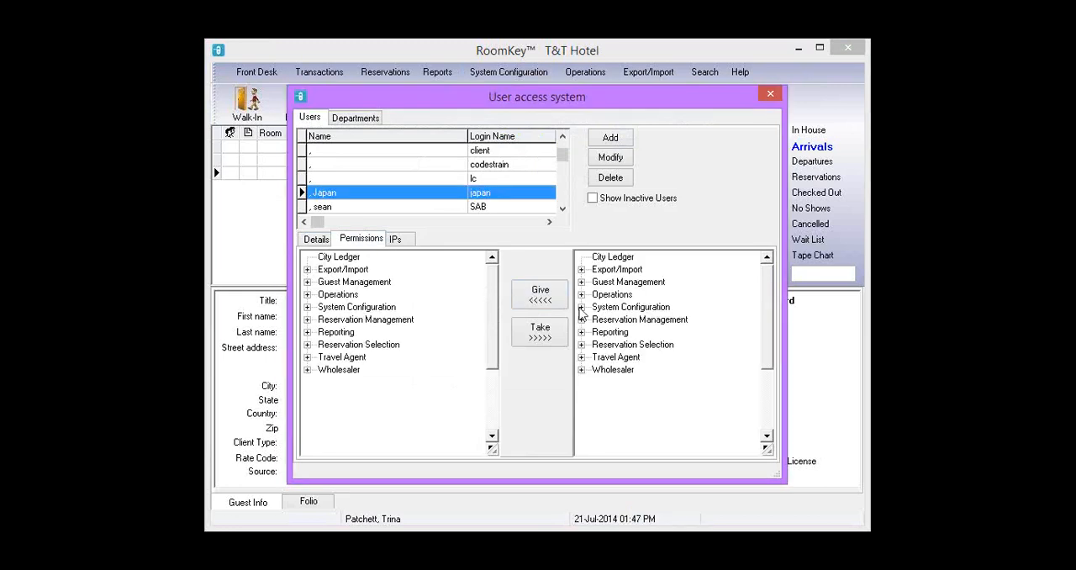
pyautogui.click(581, 308)
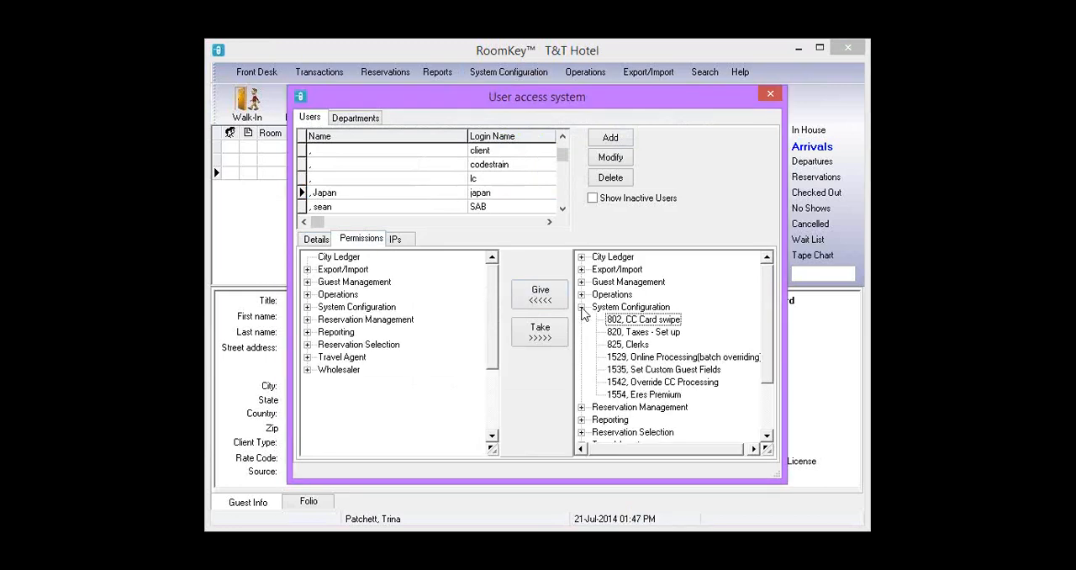
pyautogui.click(668, 383)
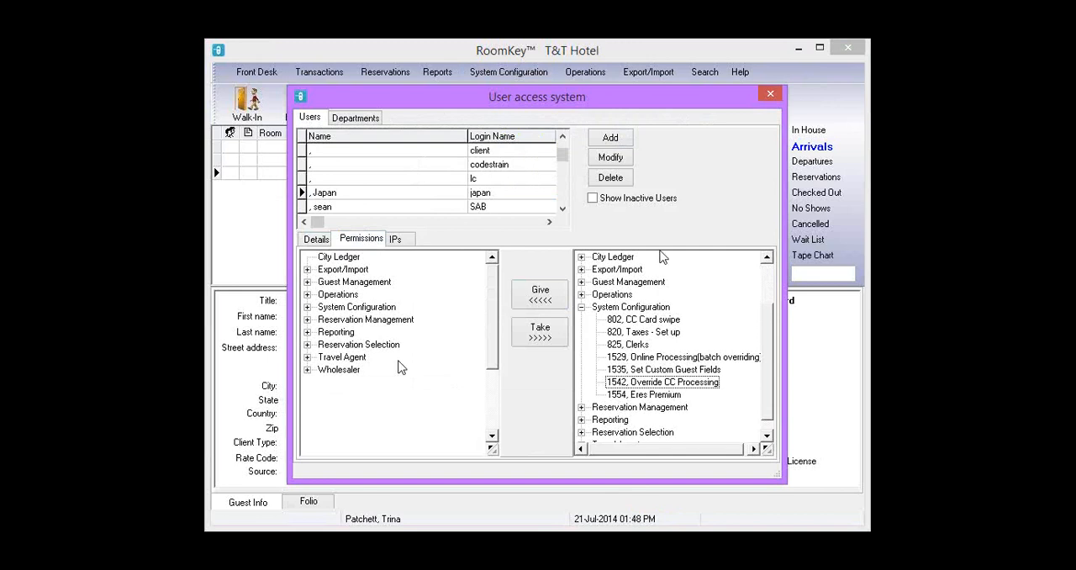
pyautogui.click(769, 94)
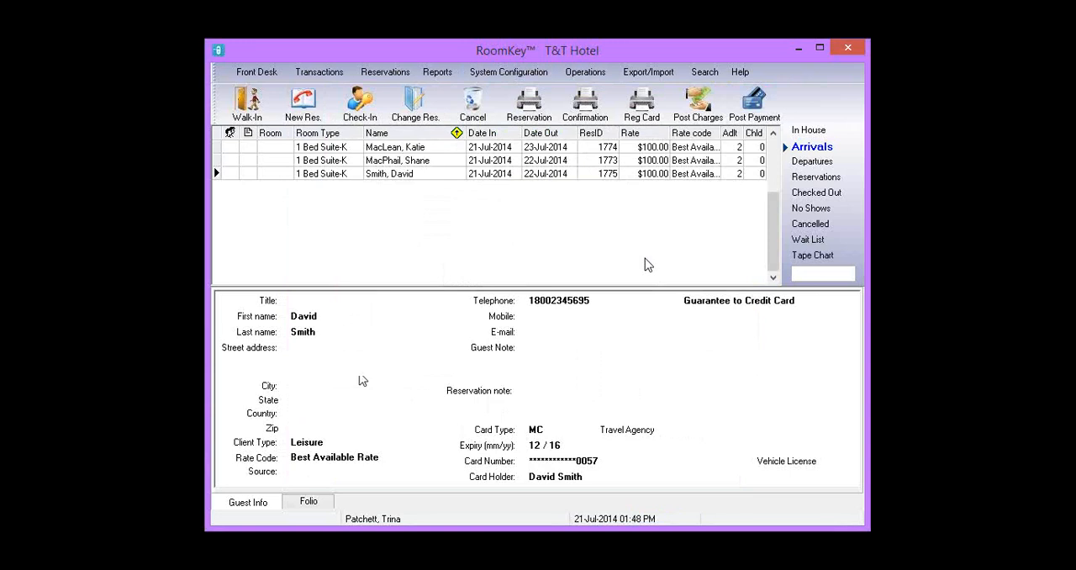
# - Check in the second arrival to room 228 with available credit set to 0.00
pyautogui.click(828, 151)
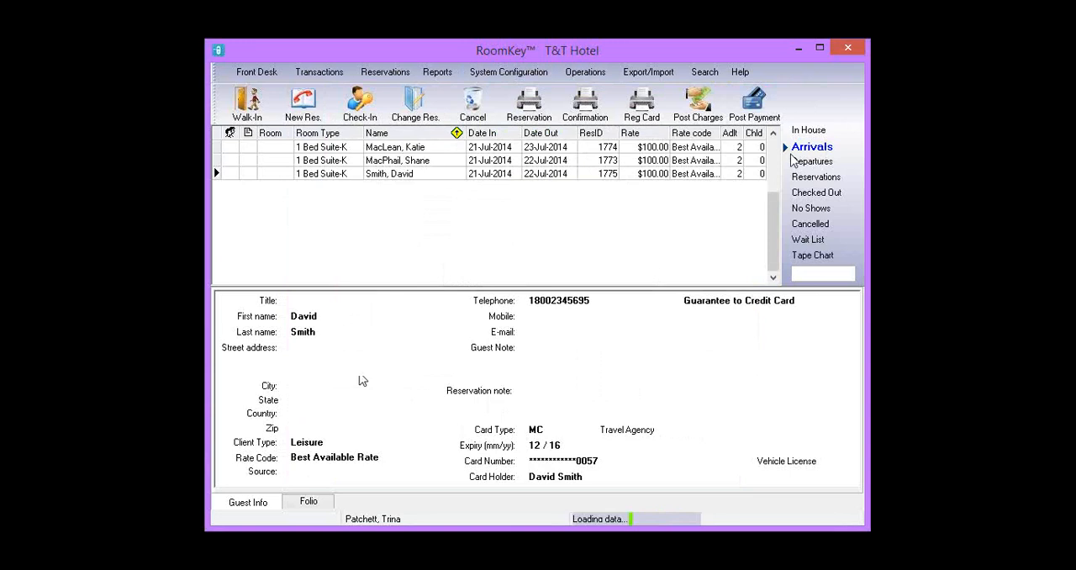
pyautogui.click(395, 160)
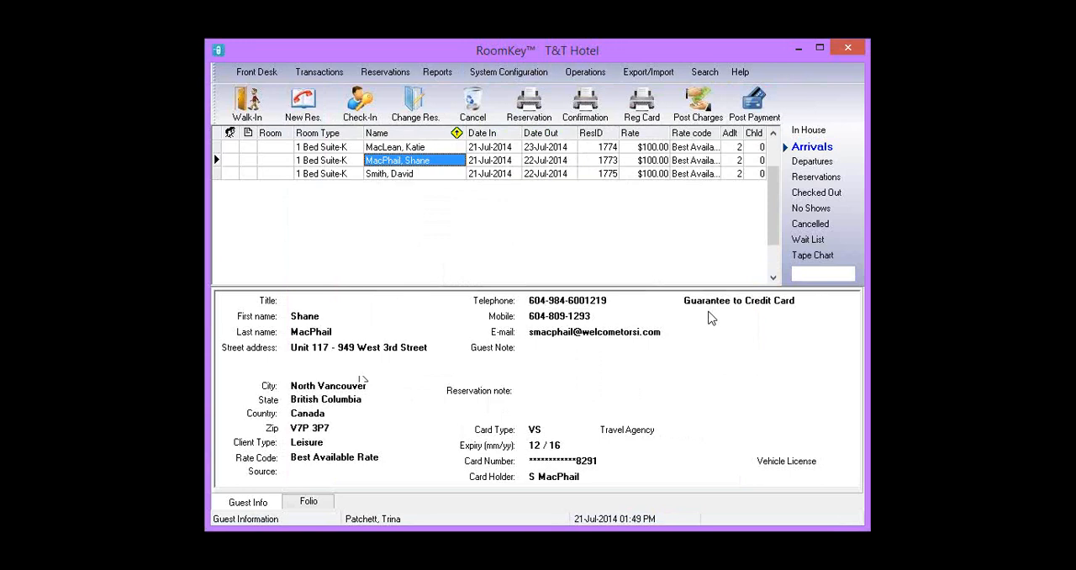
pyautogui.click(360, 101)
pyautogui.click(360, 101)
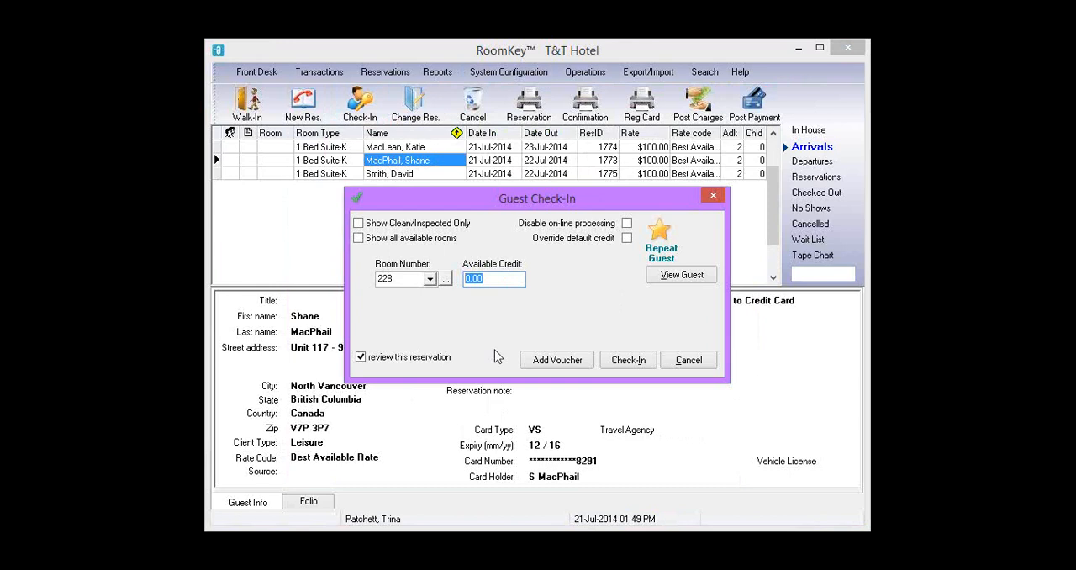
pyautogui.write('25.00')
pyautogui.press('BackSpace')
pyautogui.press('BackSpace')
pyautogui.press('BackSpace')
pyautogui.press('BackSpace')
pyautogui.press('BackSpace')
pyautogui.write('0.00')
pyautogui.click(635, 367)
pyautogui.click(571, 328)
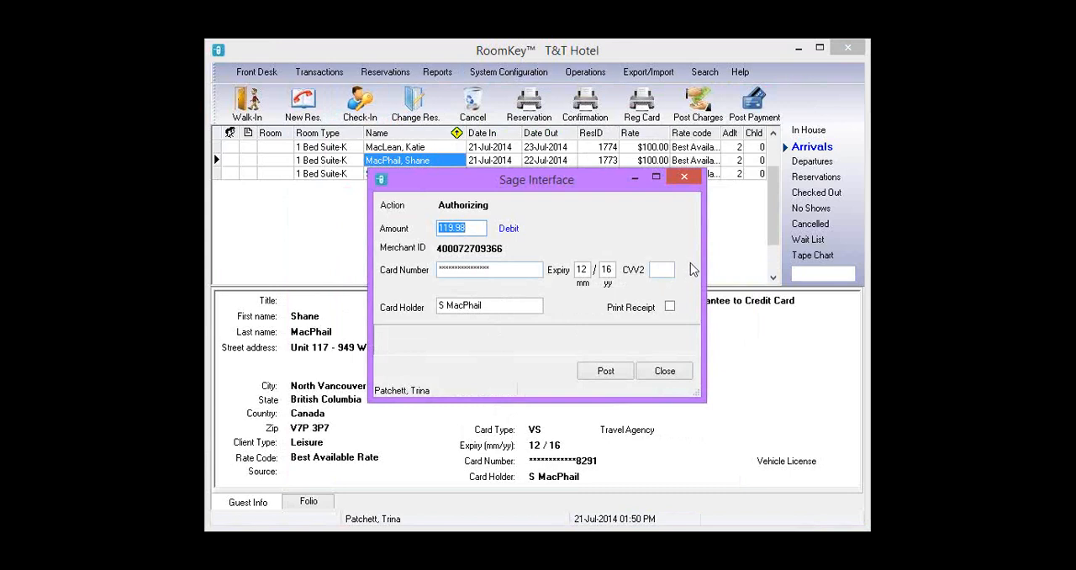
# - Post the 119.98 card authorization and close the payment interface
pyautogui.click(610, 375)
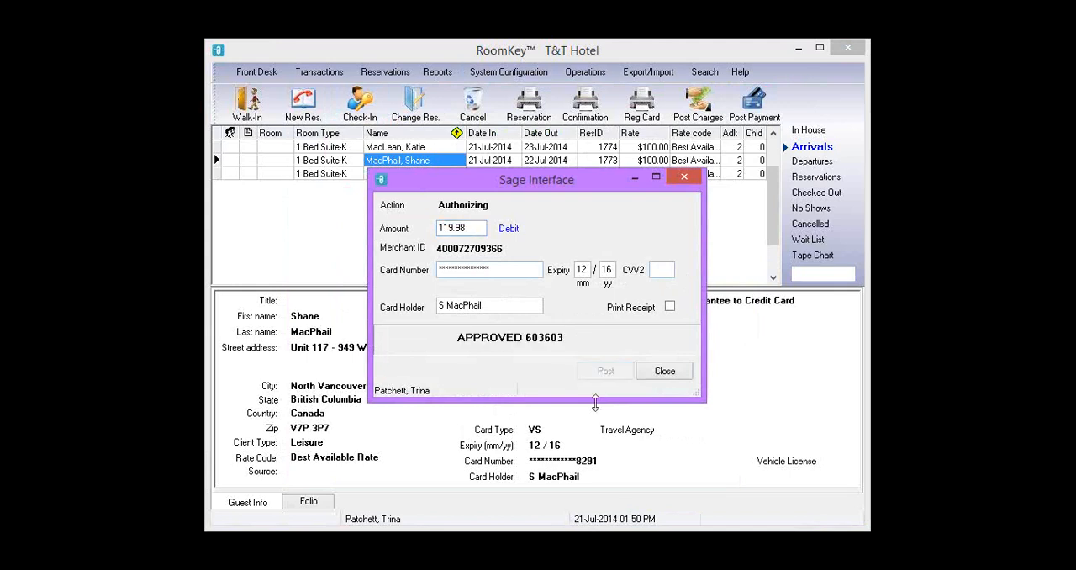
pyautogui.click(661, 372)
pyautogui.click(653, 367)
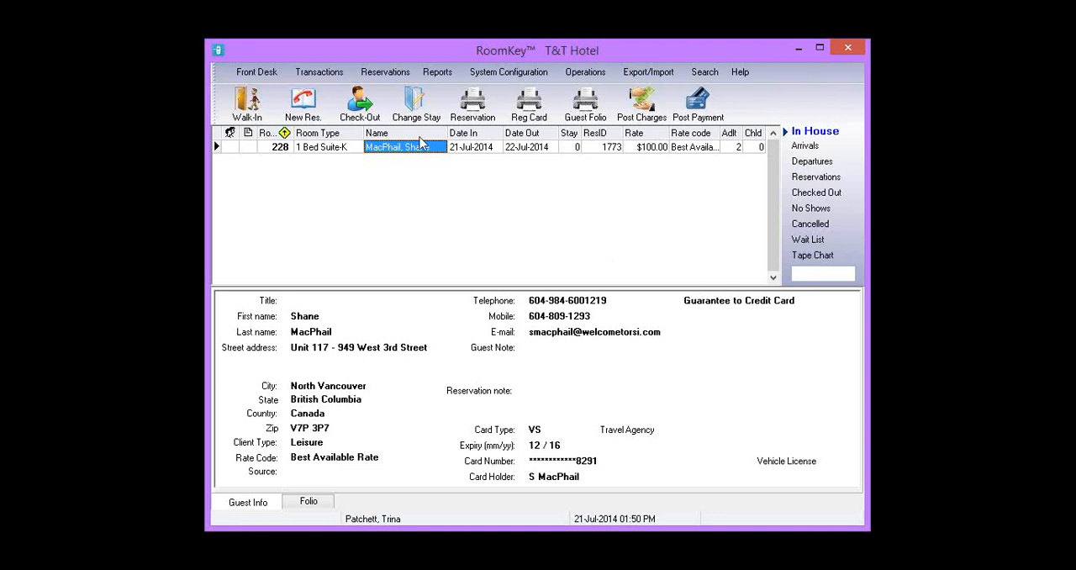
# - Try to void the 119.98 authorization in the authorized transactions list, then exit it
pyautogui.click(323, 72)
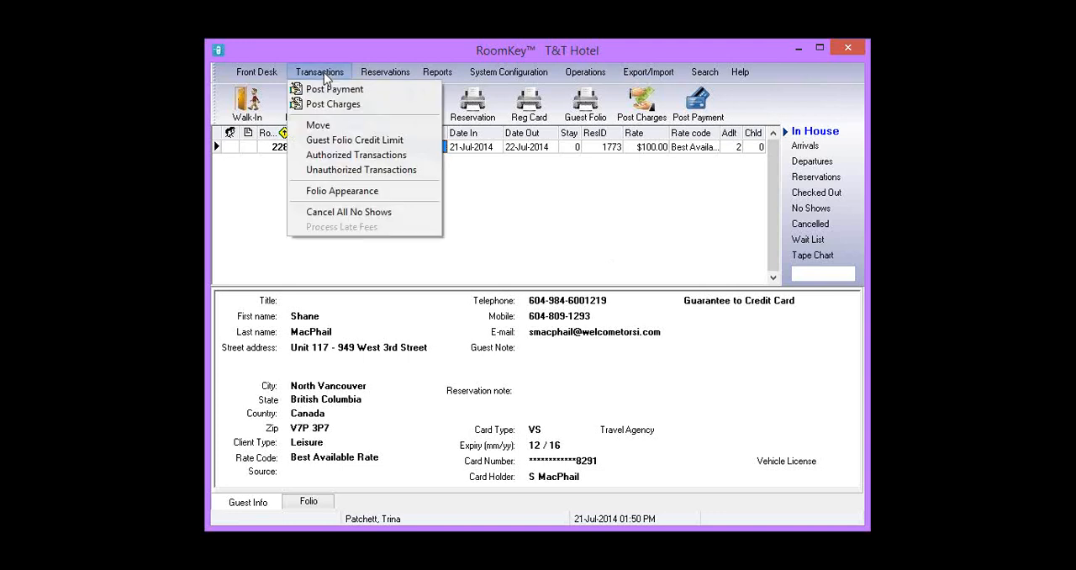
pyautogui.click(356, 155)
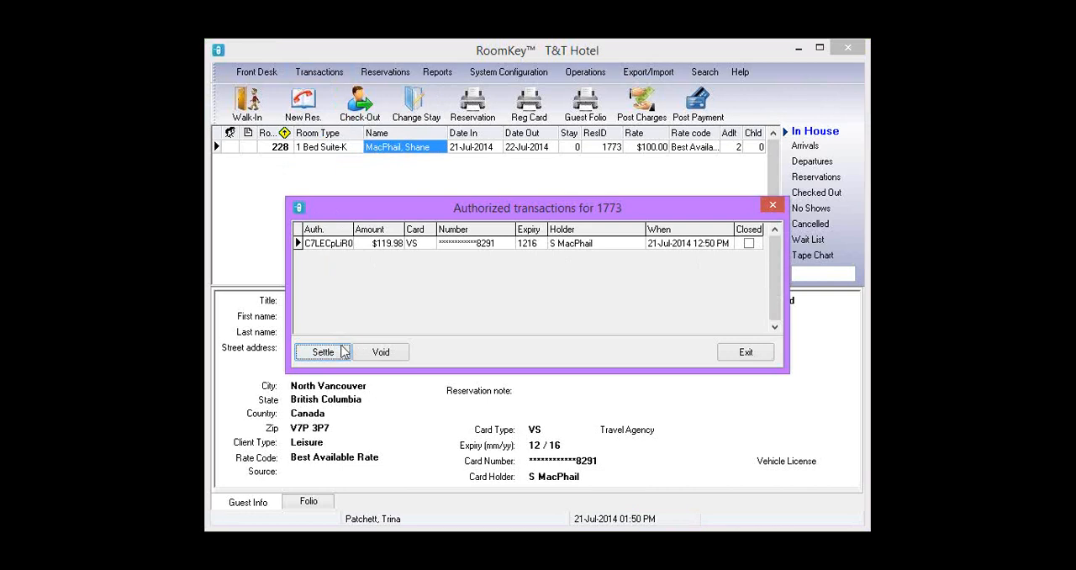
pyautogui.click(380, 248)
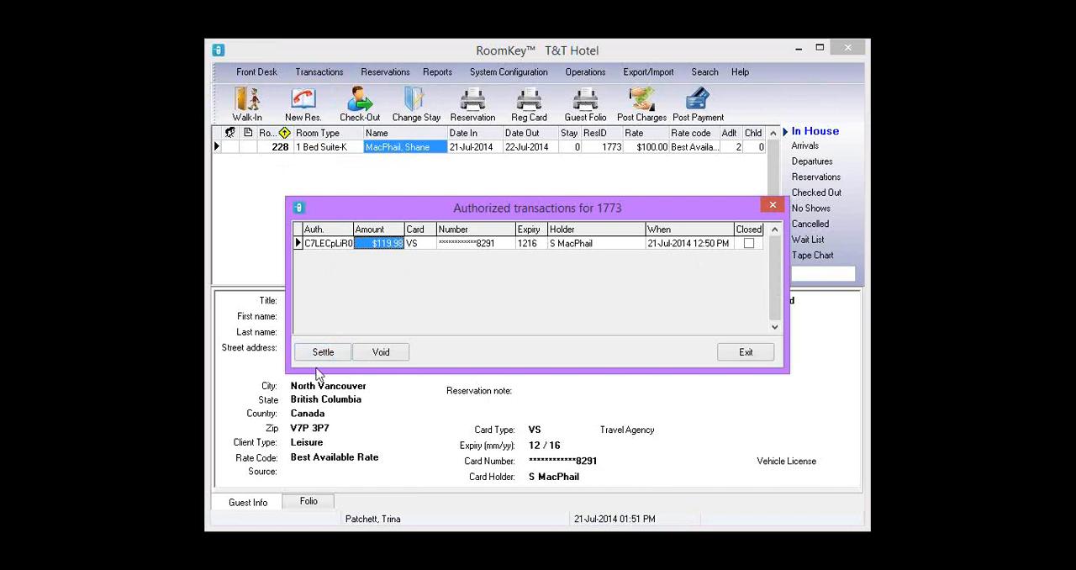
pyautogui.click(390, 350)
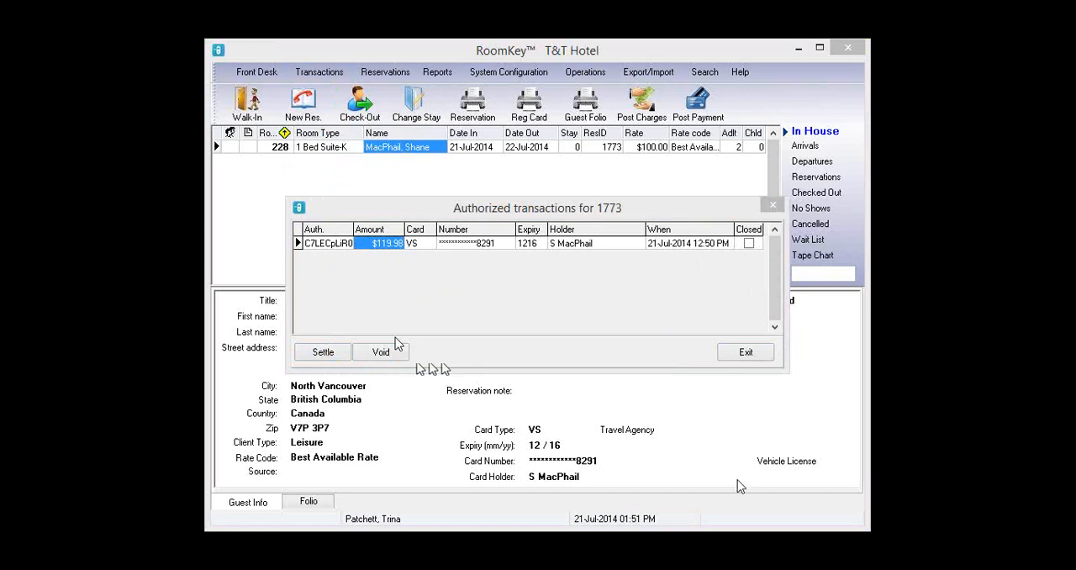
pyautogui.click(553, 276)
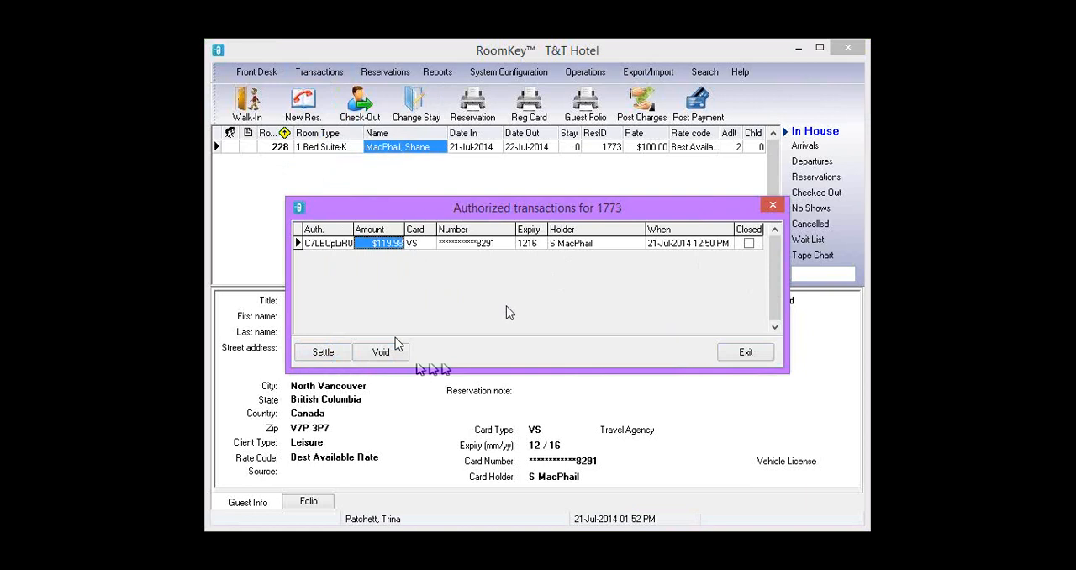
pyautogui.click(745, 352)
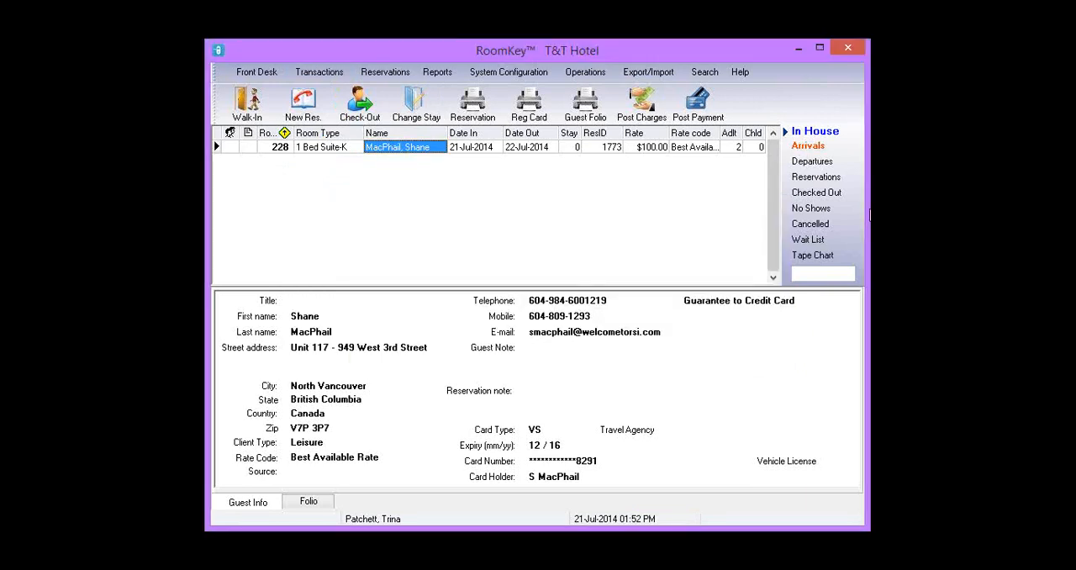
# - Open check-in for the first remaining arrival, assigned to room 230
pyautogui.click(805, 147)
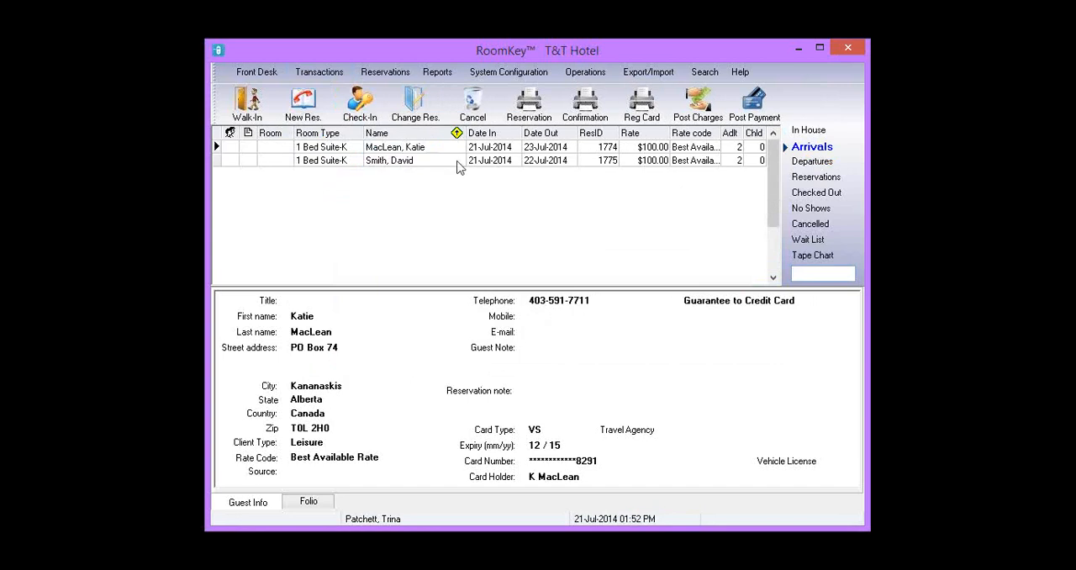
pyautogui.click(530, 193)
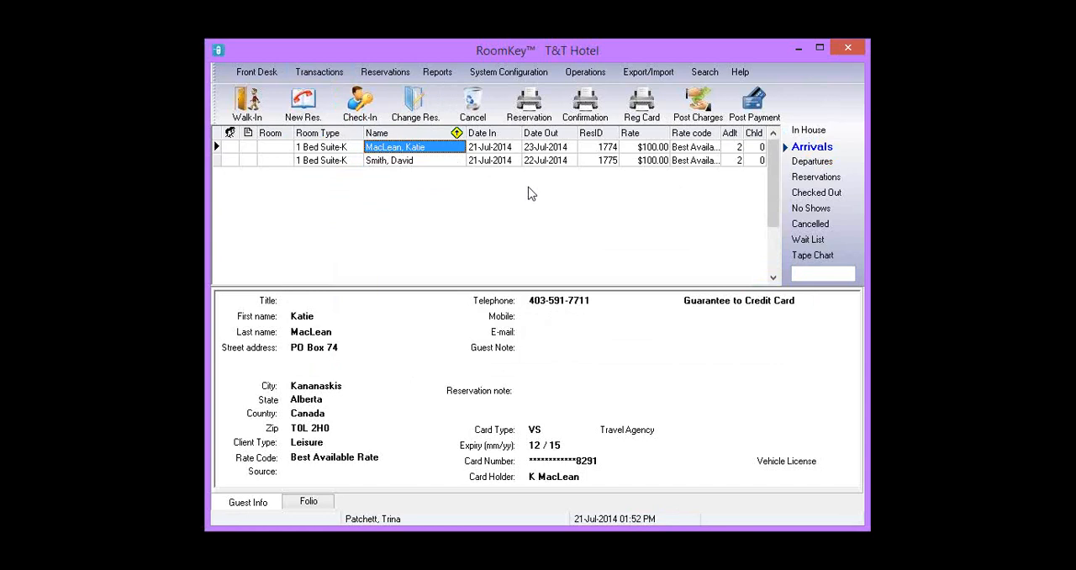
pyautogui.click(356, 107)
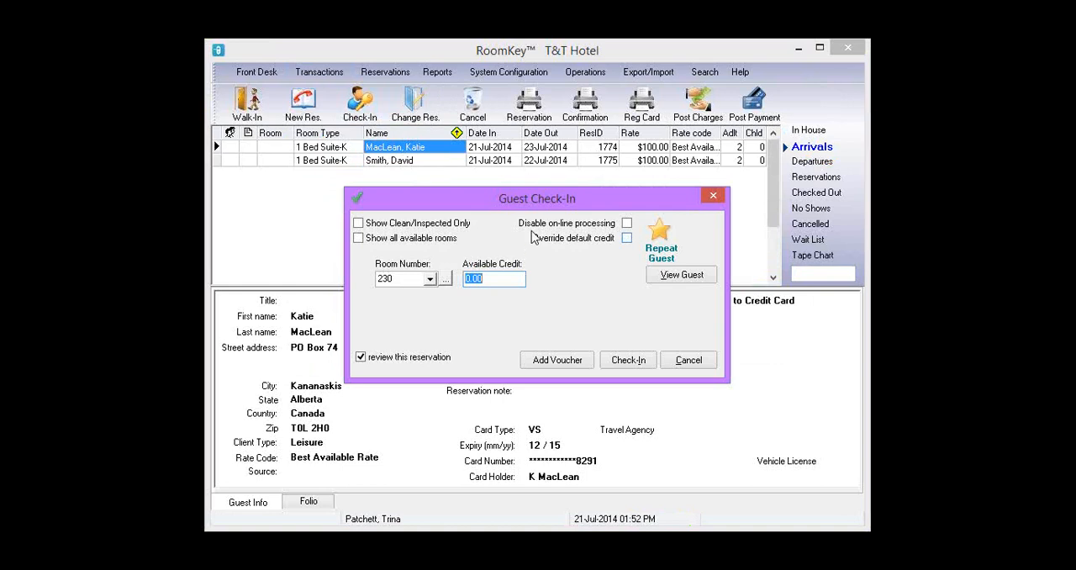
# - Try overriding the default credit with an available credit of 200.00
pyautogui.click(626, 223)
pyautogui.click(626, 238)
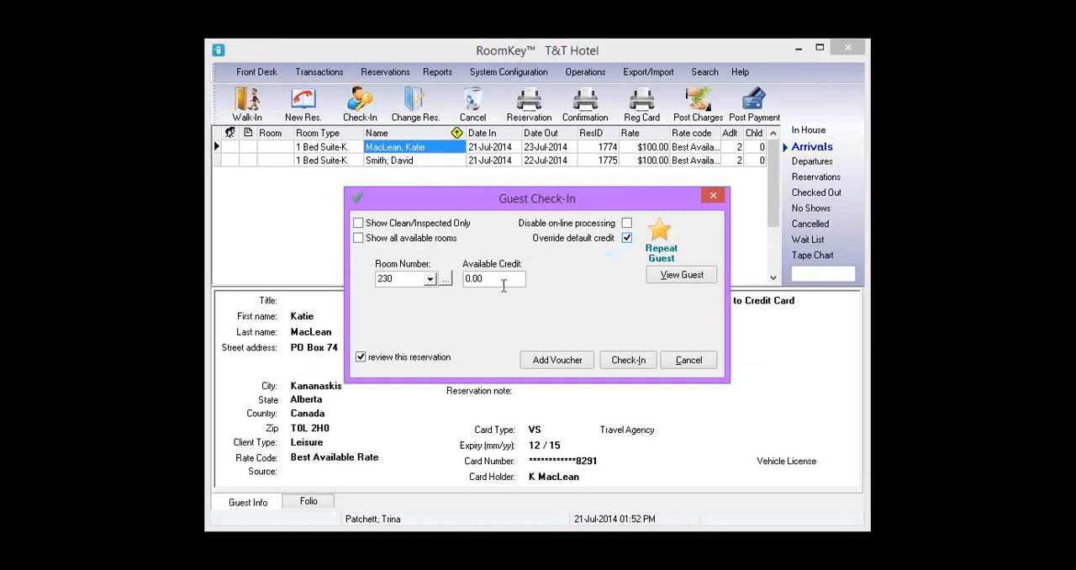
pyautogui.press('Tab')
pyautogui.write('200.00')
pyautogui.click(626, 237)
# - Set the available credit to 0.00 and complete the check-in
pyautogui.moveTo(521, 278); pyautogui.dragTo(422, 285)
pyautogui.write('0.00')
pyautogui.click(627, 368)
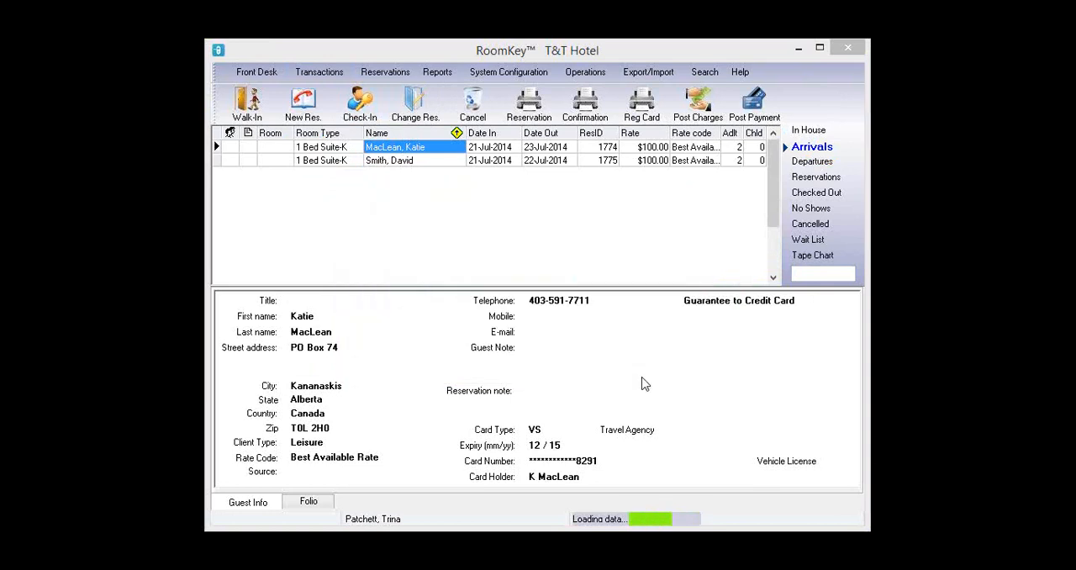
# - Post the 239.96 card authorization and close the payment interface
pyautogui.click(613, 372)
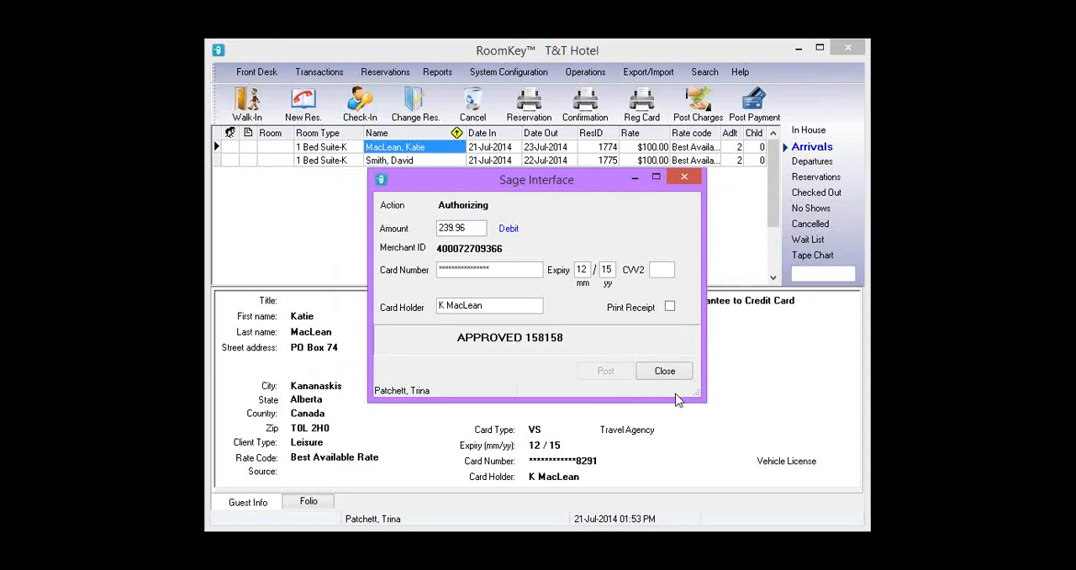
pyautogui.click(672, 371)
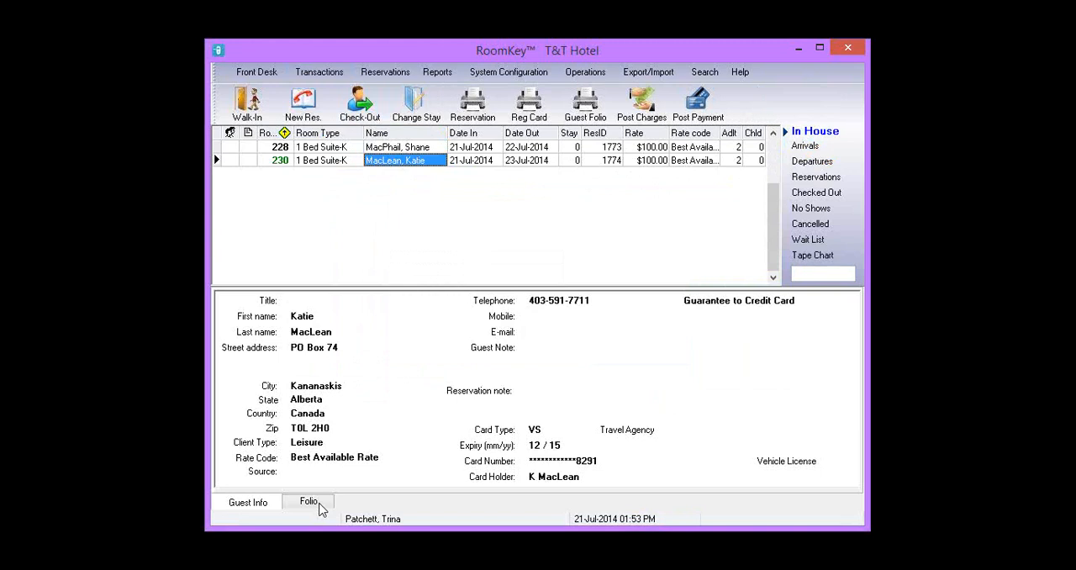
# - Review the folio and authorized transactions of the room 228 guest
pyautogui.click(422, 149)
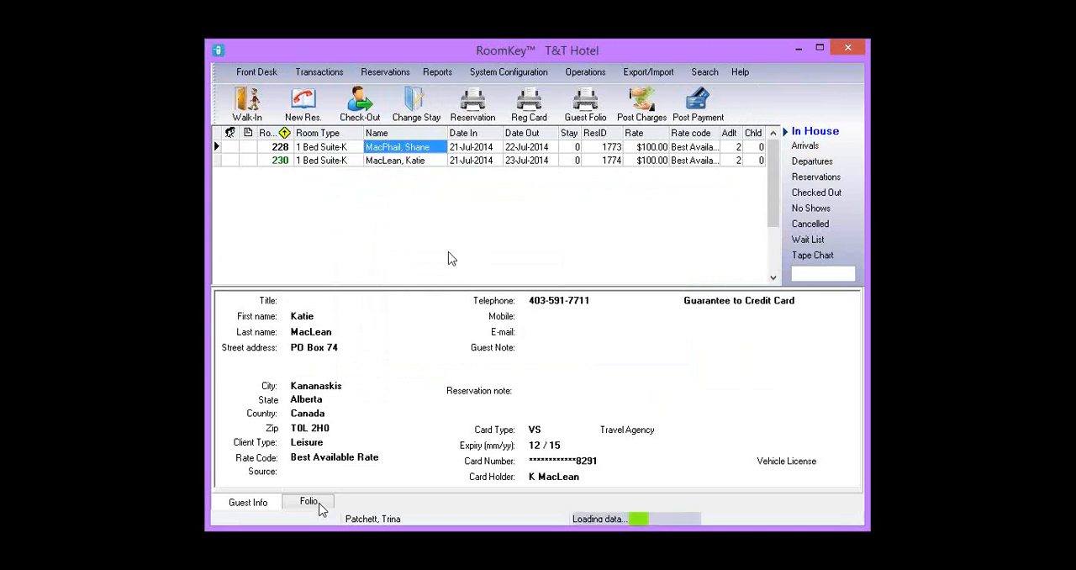
pyautogui.click(318, 503)
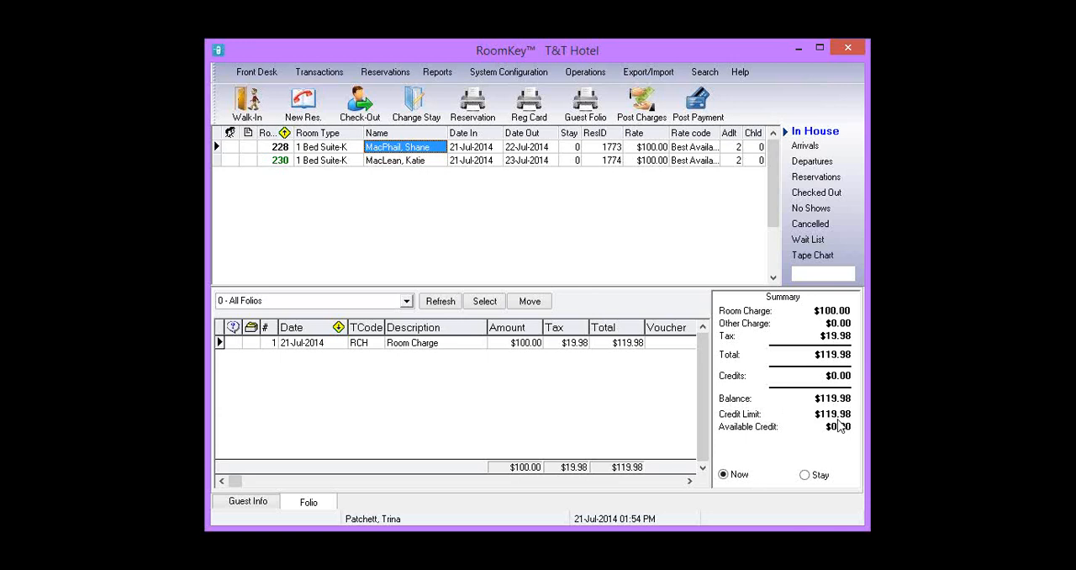
pyautogui.click(322, 72)
pyautogui.click(370, 155)
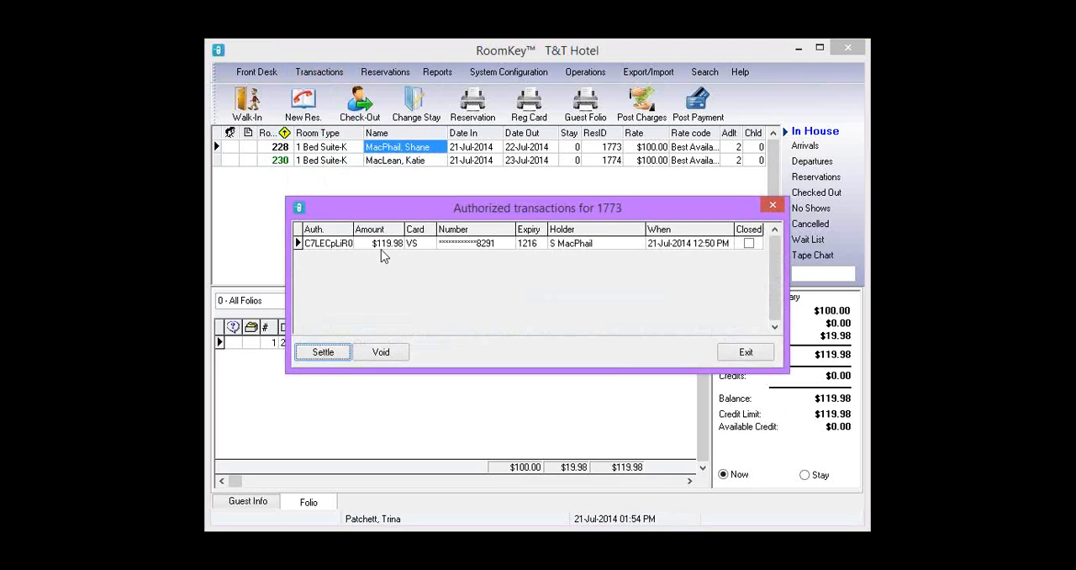
pyautogui.click(772, 205)
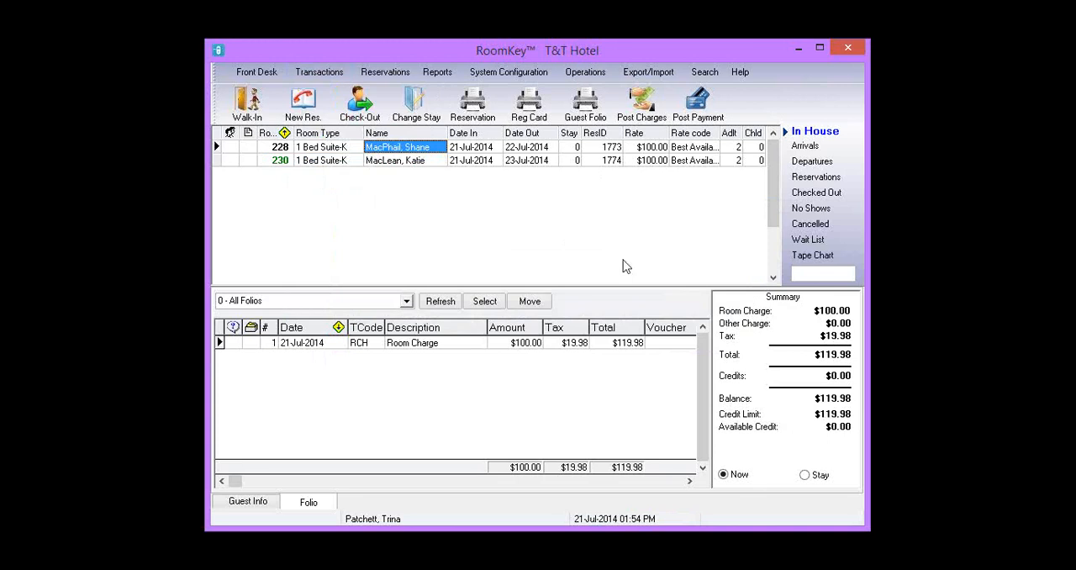
# - Change the room 228 guest's stay to 2 nights departing 23-Jul-2014, booking the 1 Bed Suite-K
pyautogui.click(433, 118)
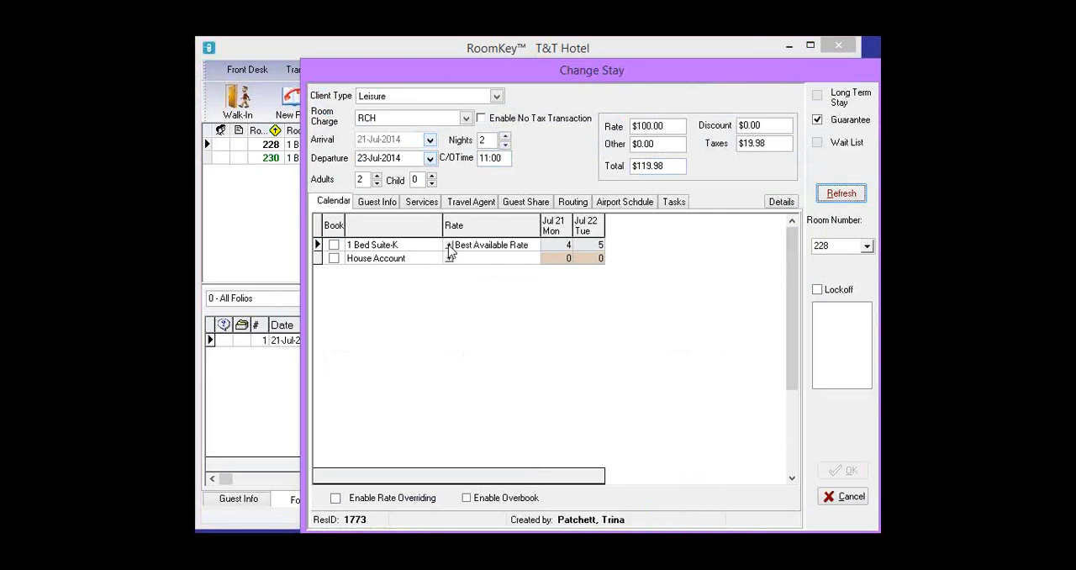
pyautogui.click(451, 245)
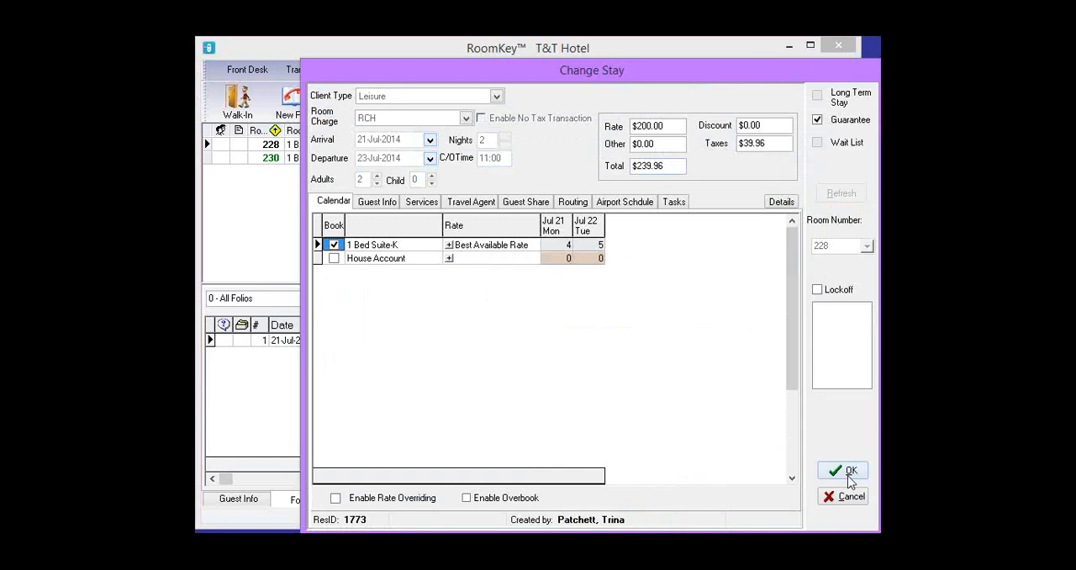
pyautogui.click(849, 473)
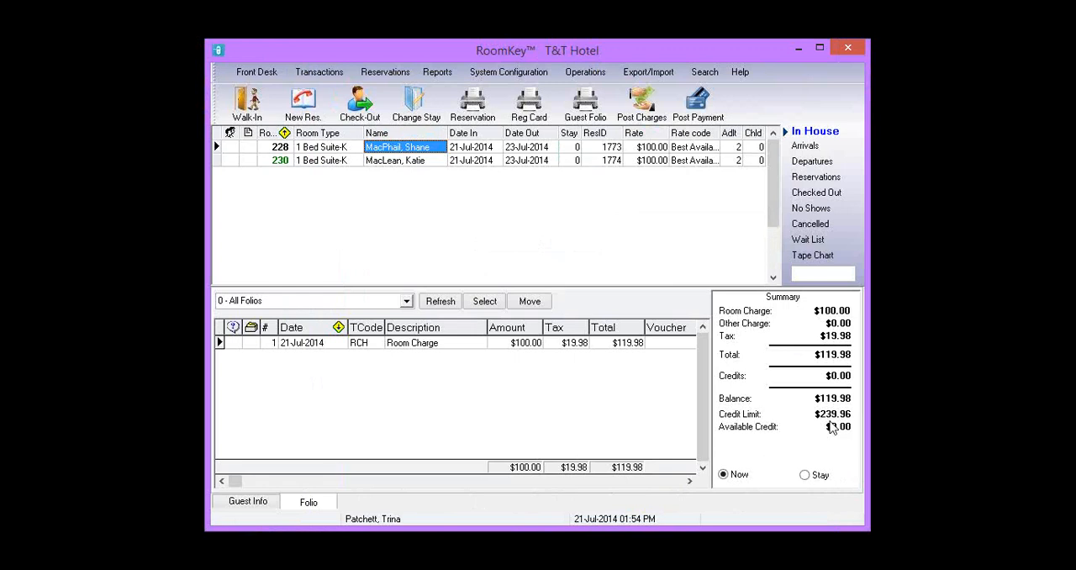
# - Post the room 228 guest's folio credit limit of 239.96 for card authorization
pyautogui.click(335, 74)
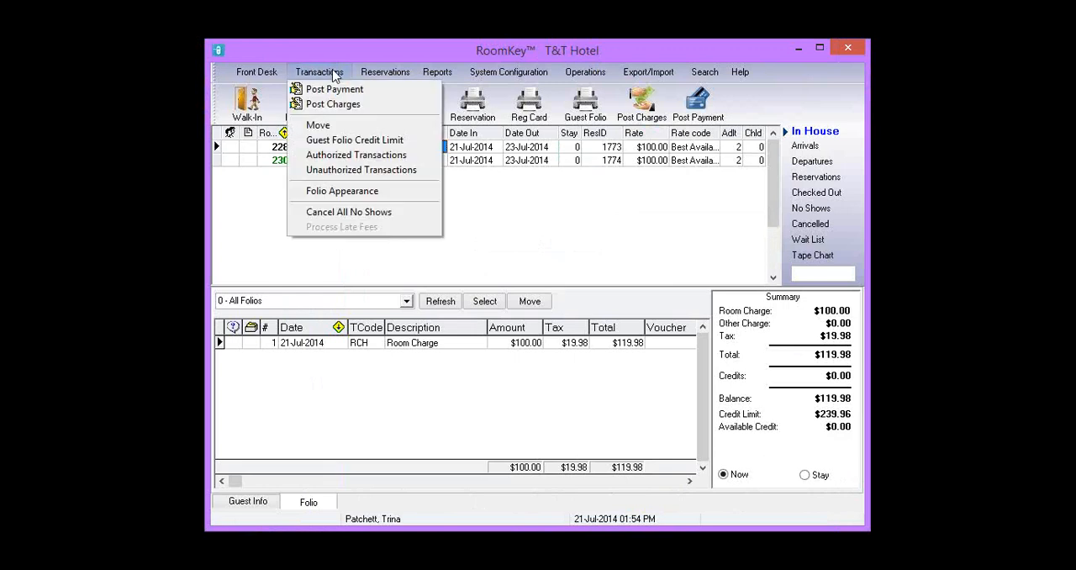
pyautogui.click(426, 141)
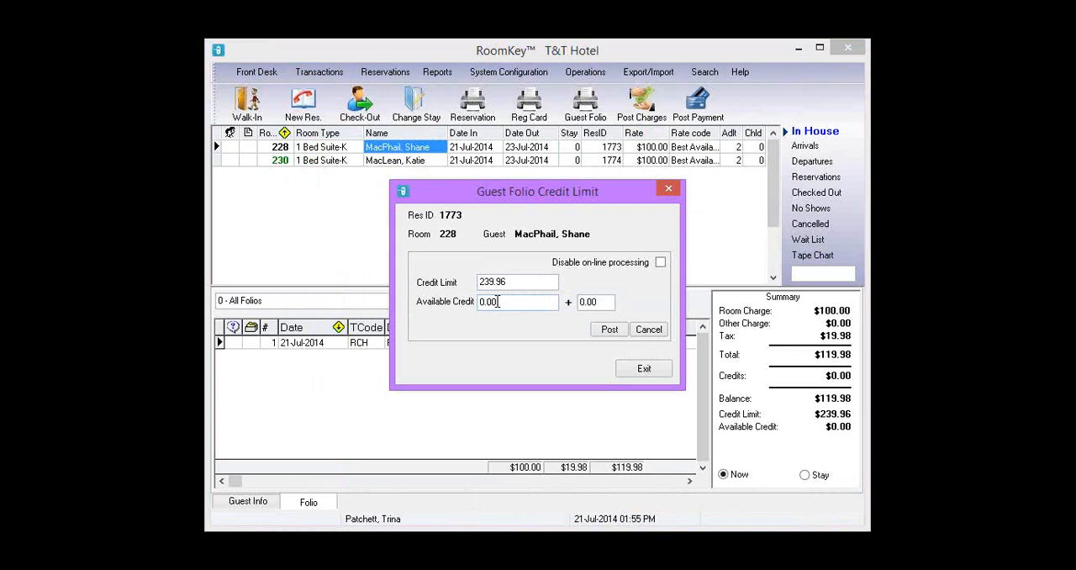
pyautogui.click(609, 329)
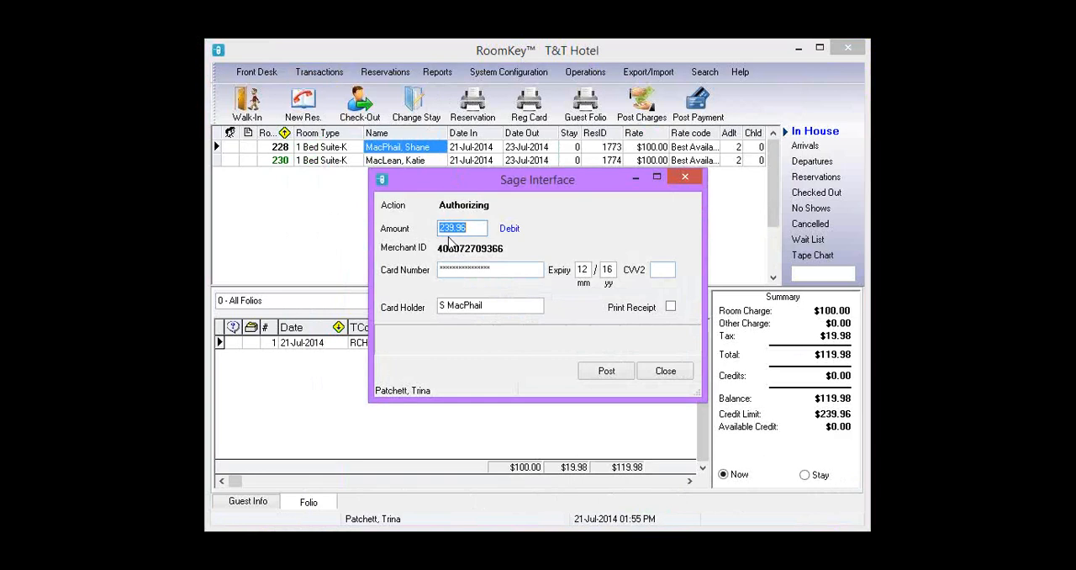
# - Authorize the 239.96 amount on the guest's card, then exit the folio credit limit dialog
pyautogui.click(622, 372)
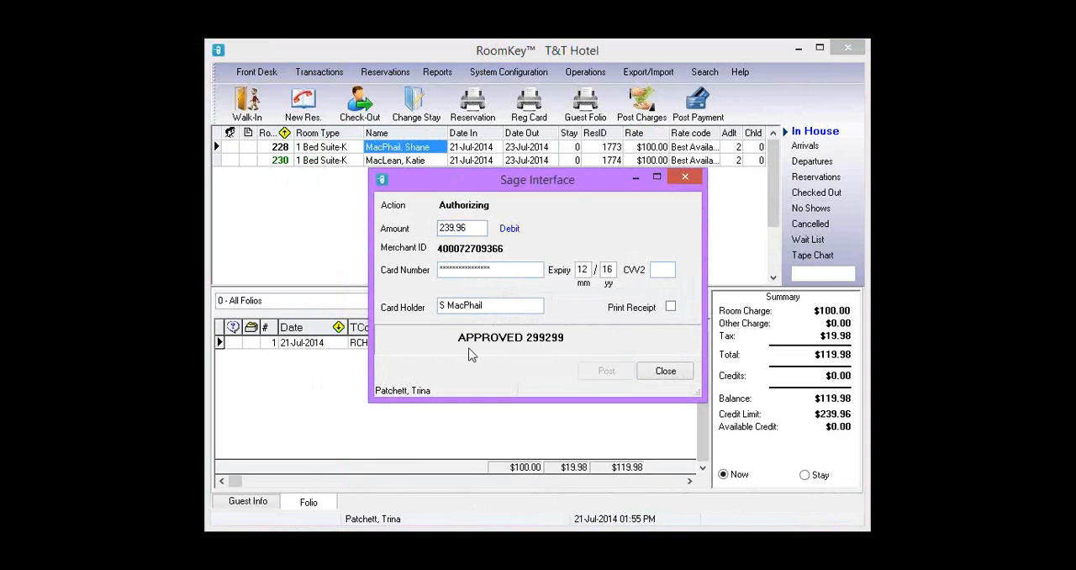
pyautogui.click(656, 371)
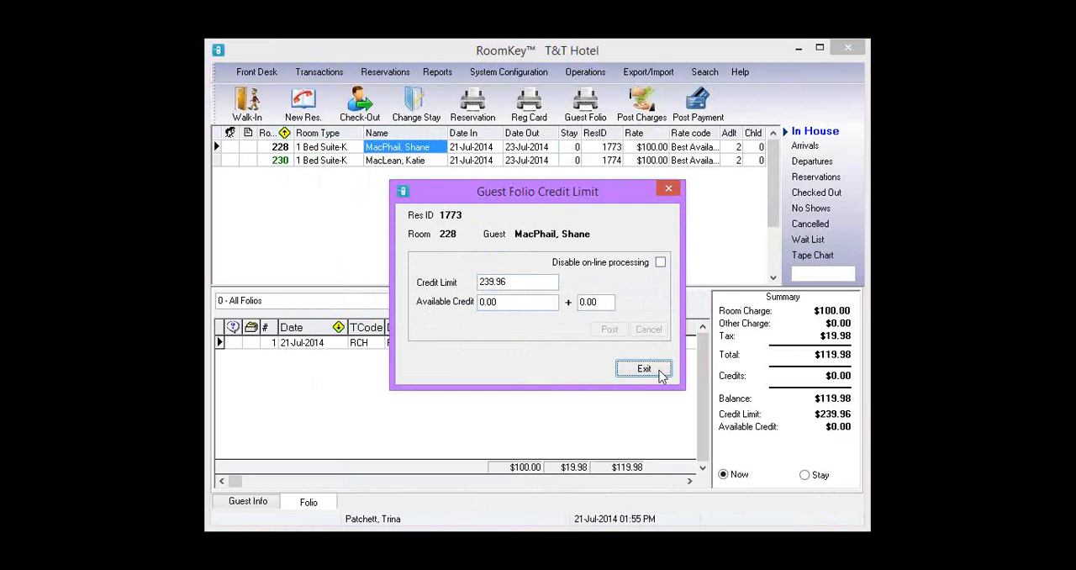
pyautogui.click(645, 368)
# - Review the authorized transactions for reservation 1773
pyautogui.click(341, 74)
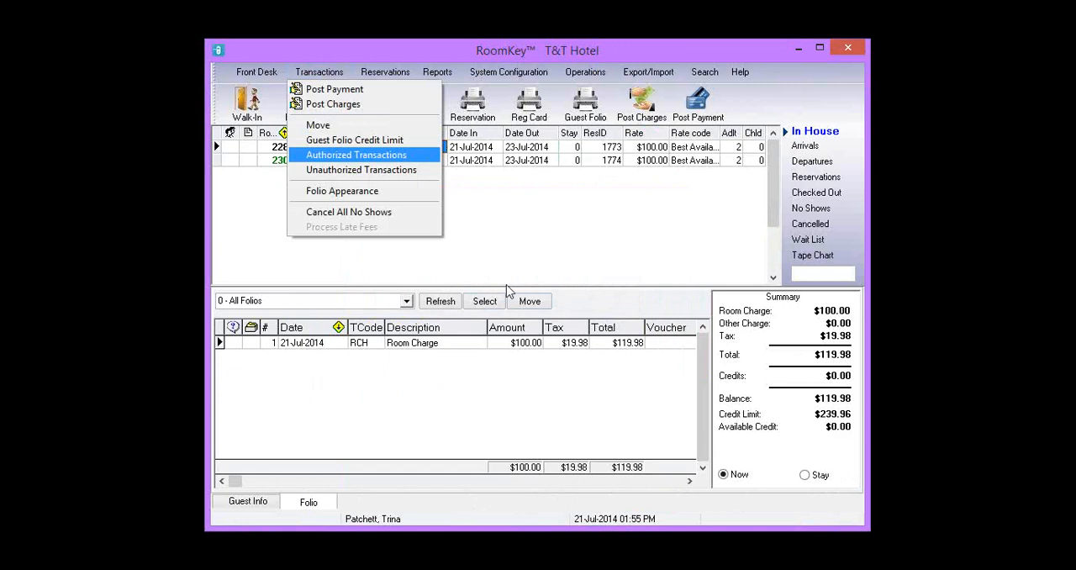
pyautogui.click(429, 160)
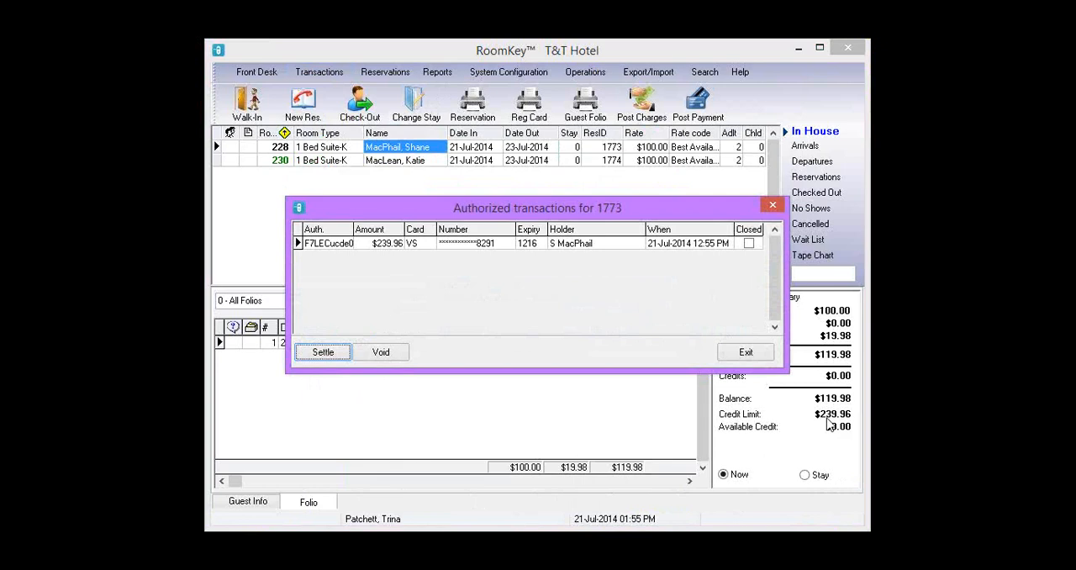
pyautogui.click(772, 205)
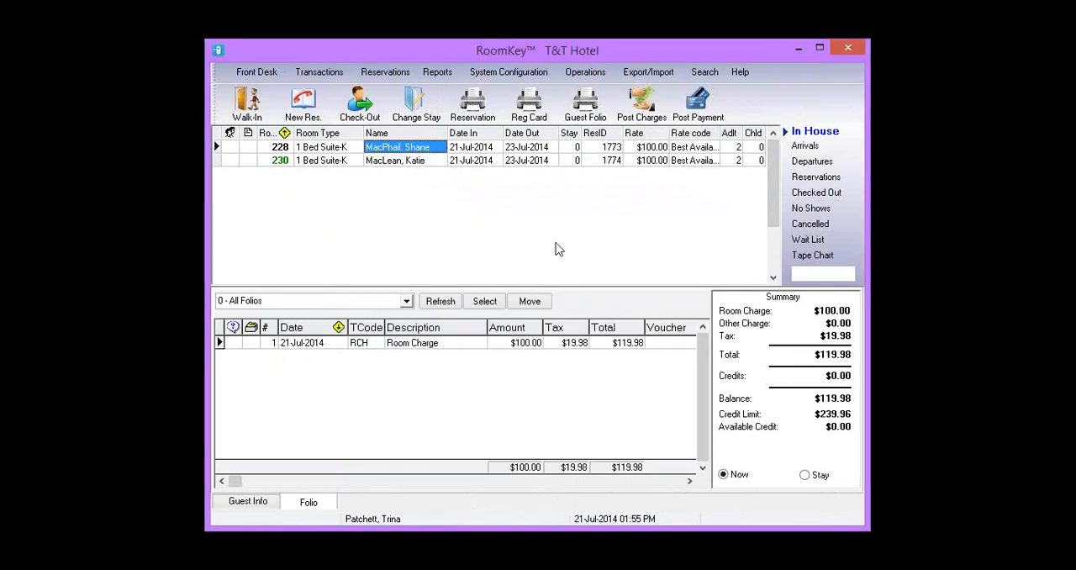
# - Check in a walk-in guest to a 1 Bed Suite-K at the Best Available Rate, picking the existing guest record through guest search
pyautogui.click(298, 108)
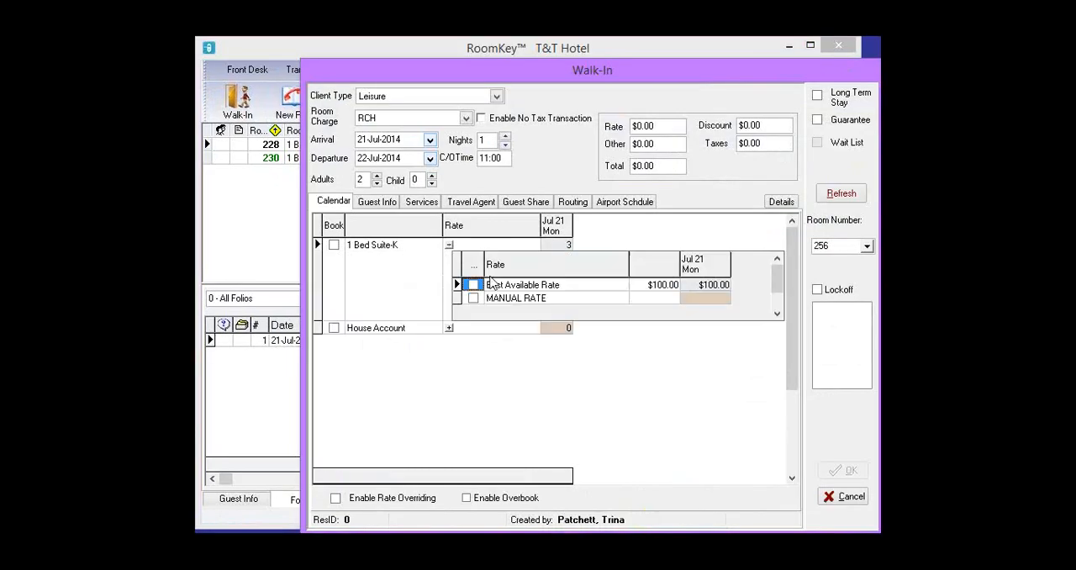
pyautogui.click(334, 245)
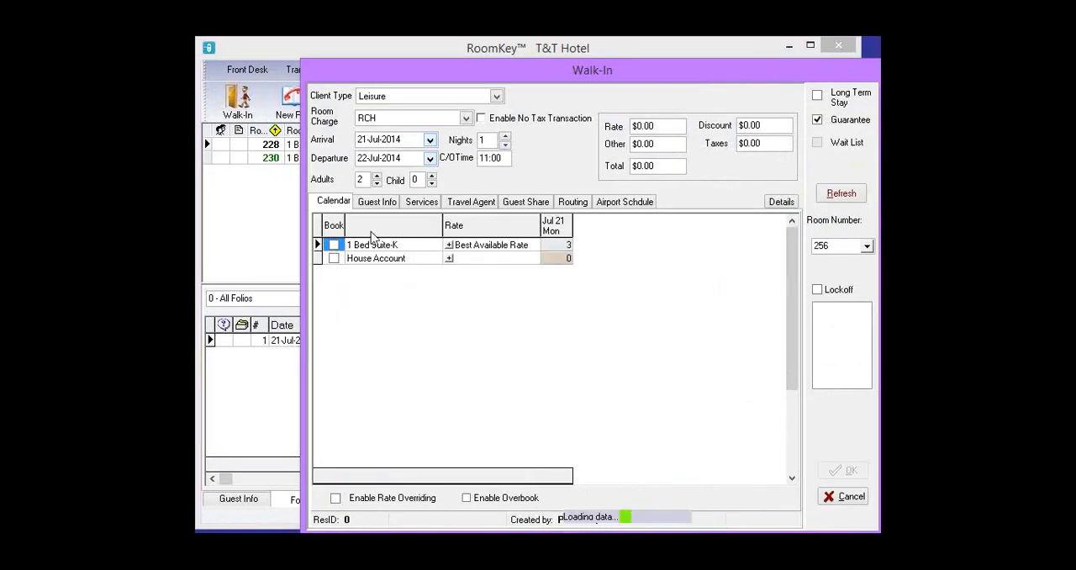
pyautogui.click(377, 202)
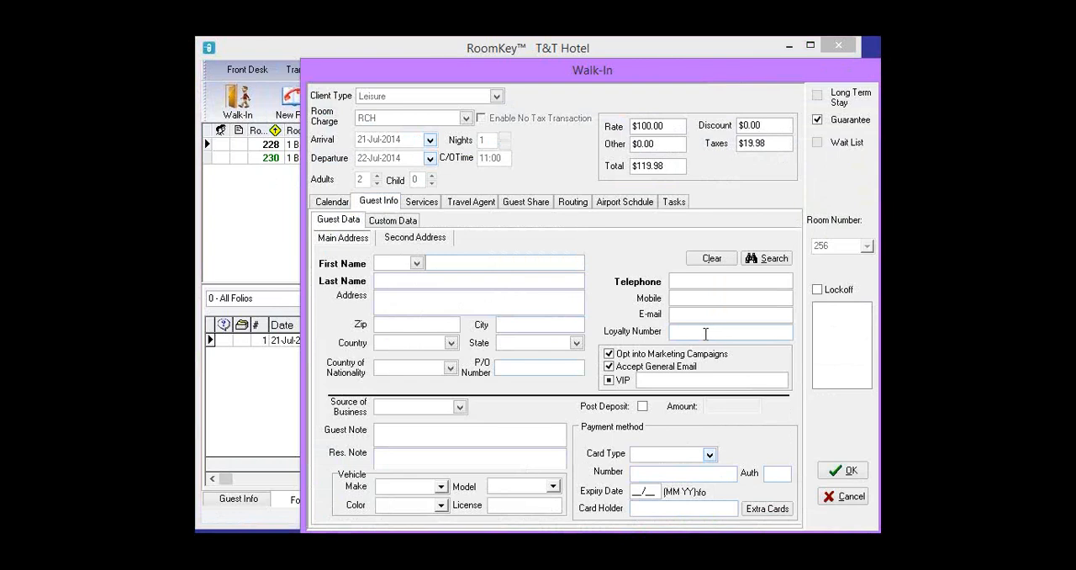
pyautogui.click(767, 258)
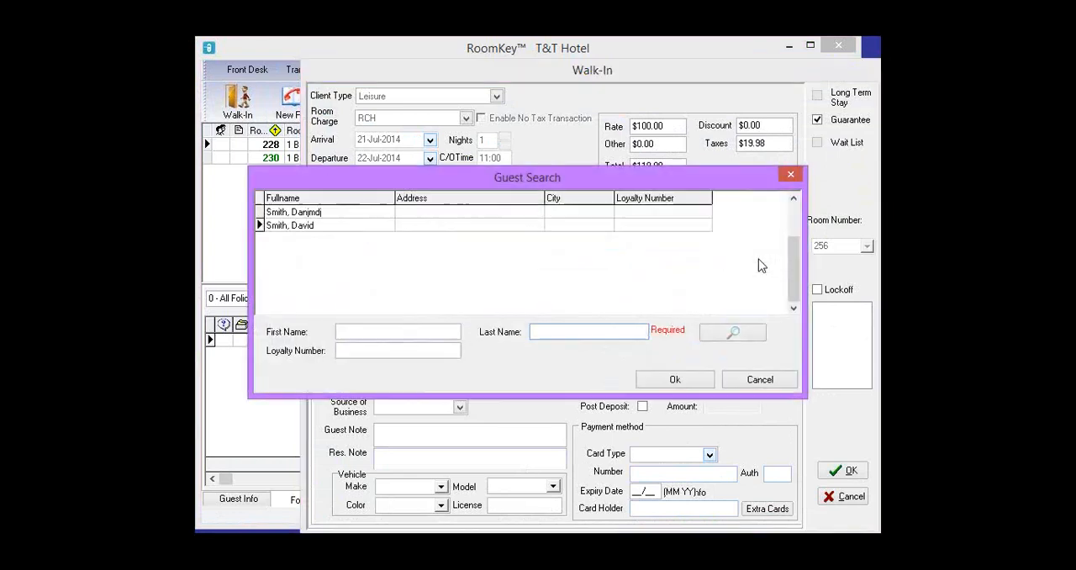
pyautogui.click(675, 379)
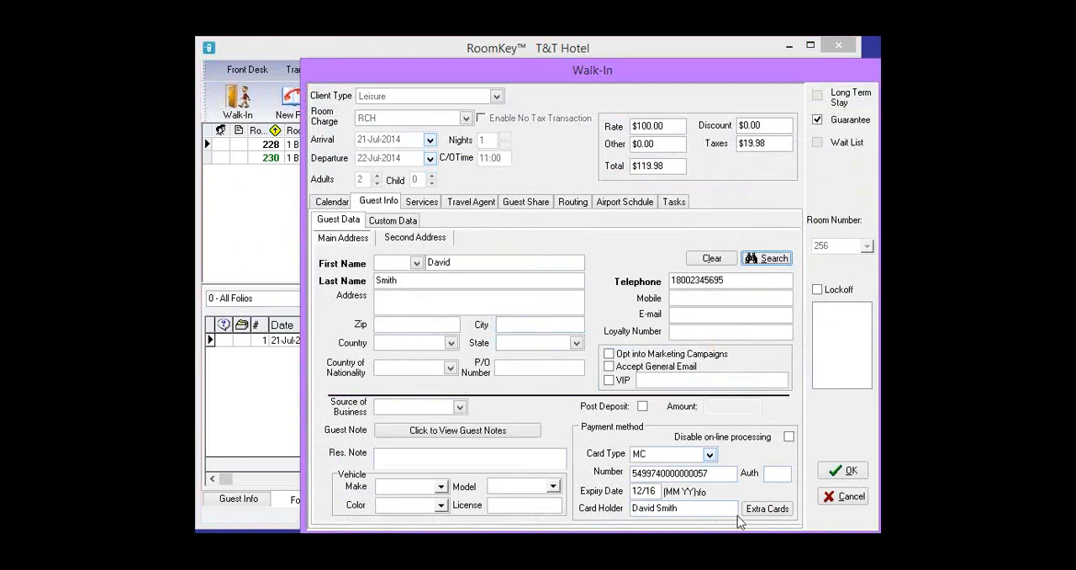
pyautogui.click(834, 476)
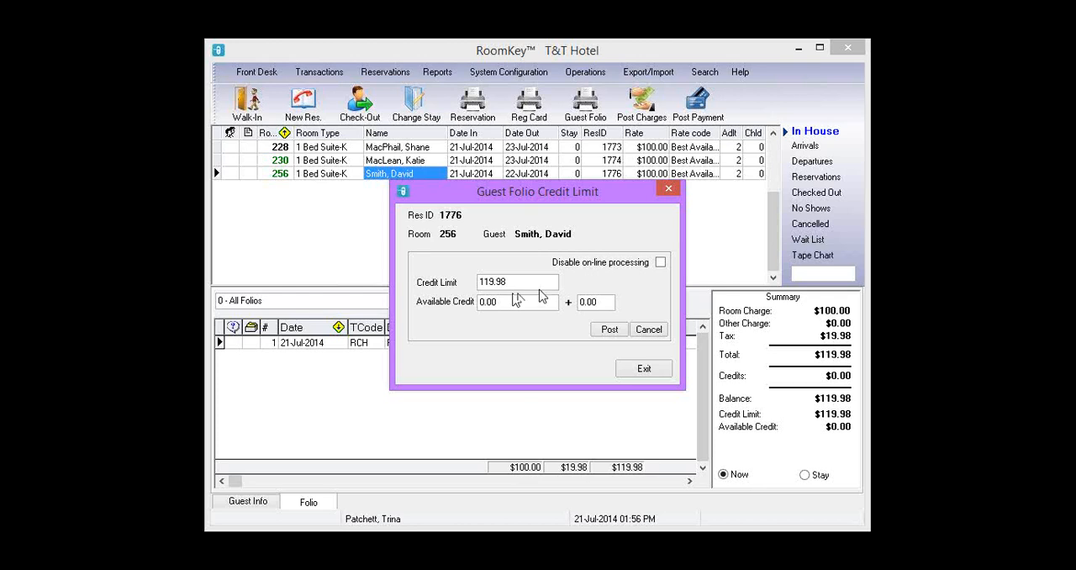
# - Post the room 256 guest's folio credit limit of 119.98 with 0.00 additional credit
pyautogui.moveTo(605, 308); pyautogui.dragTo(568, 311)
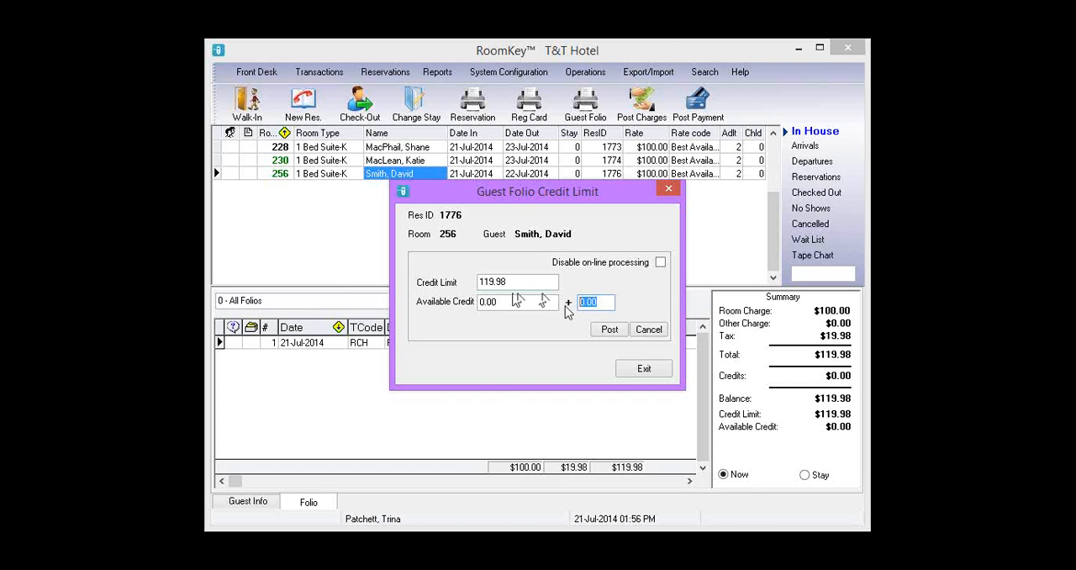
pyautogui.write('25.00')
pyautogui.press('BackSpace')
pyautogui.press('BackSpace')
pyautogui.press('BackSpace')
pyautogui.press('BackSpace')
pyautogui.press('BackSpace')
pyautogui.write('0.00')
pyautogui.click(608, 330)
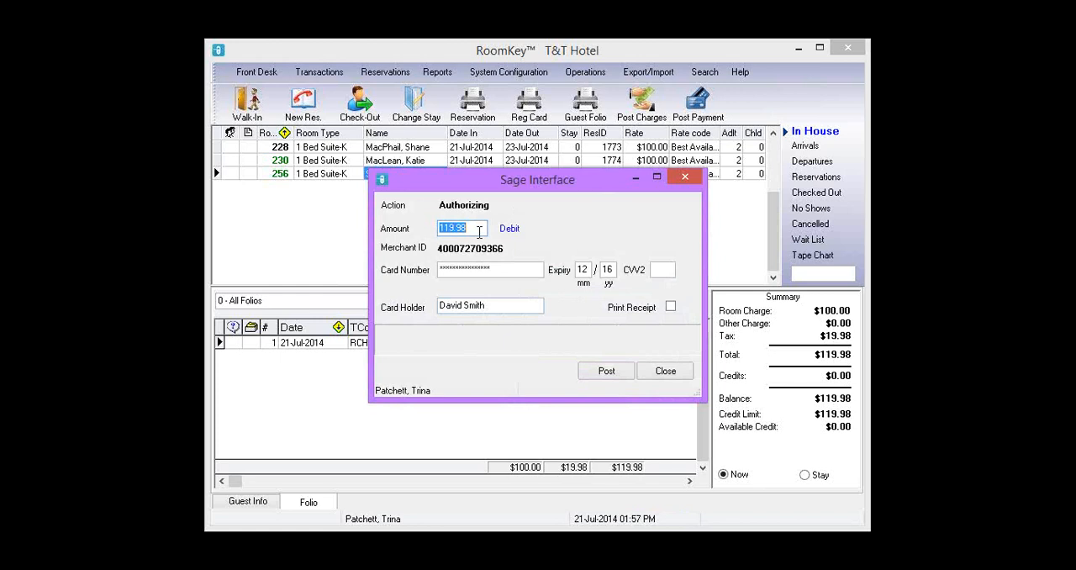
# - Authorize the 119.98 amount on the room 256 guest's card and exit the credit limit dialog
pyautogui.click(588, 371)
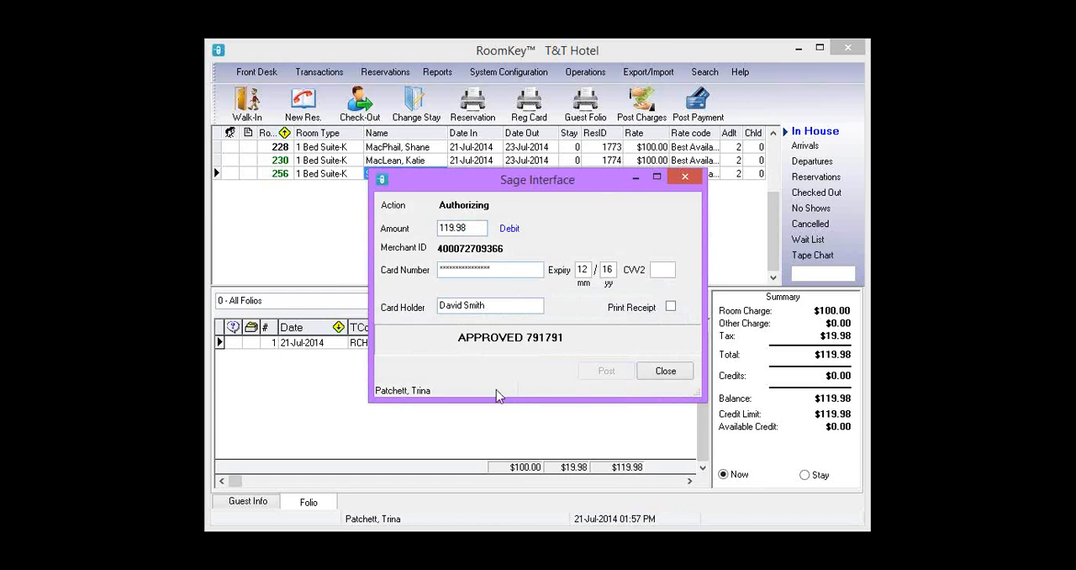
pyautogui.click(677, 372)
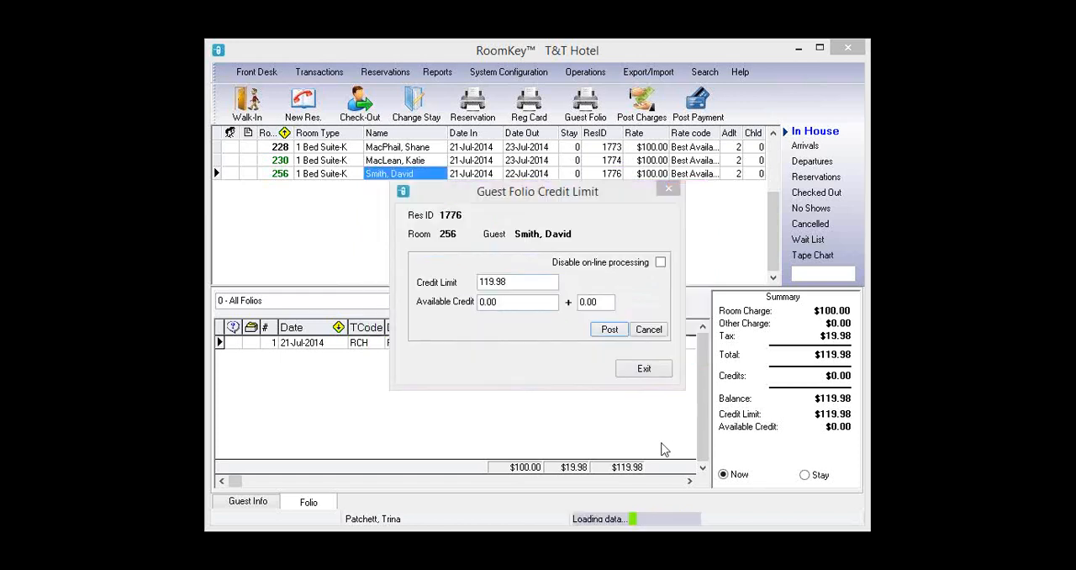
pyautogui.click(644, 368)
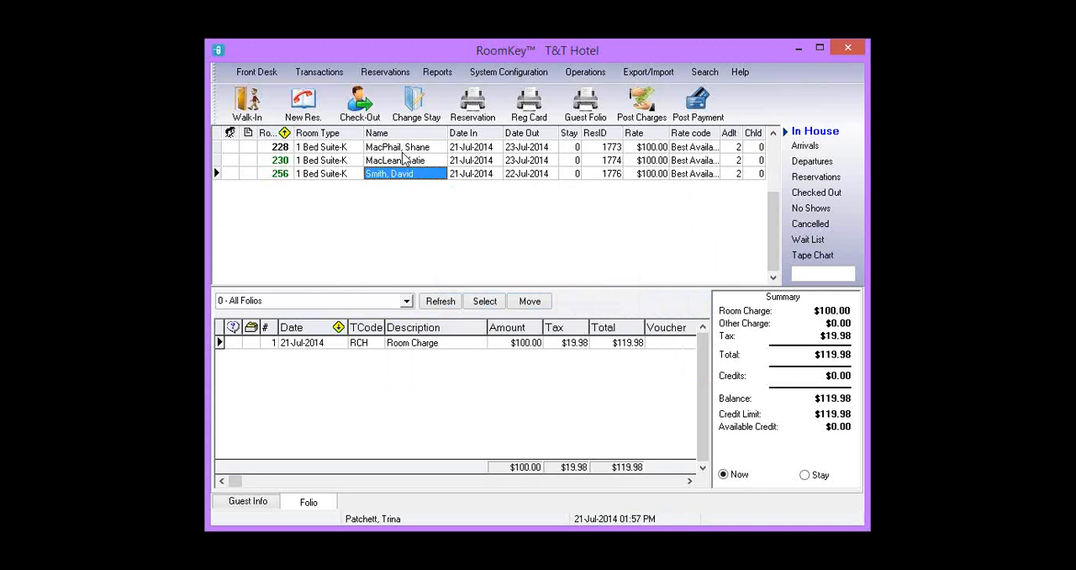
# - Review the authorized transactions for reservation 1776
pyautogui.click(320, 71)
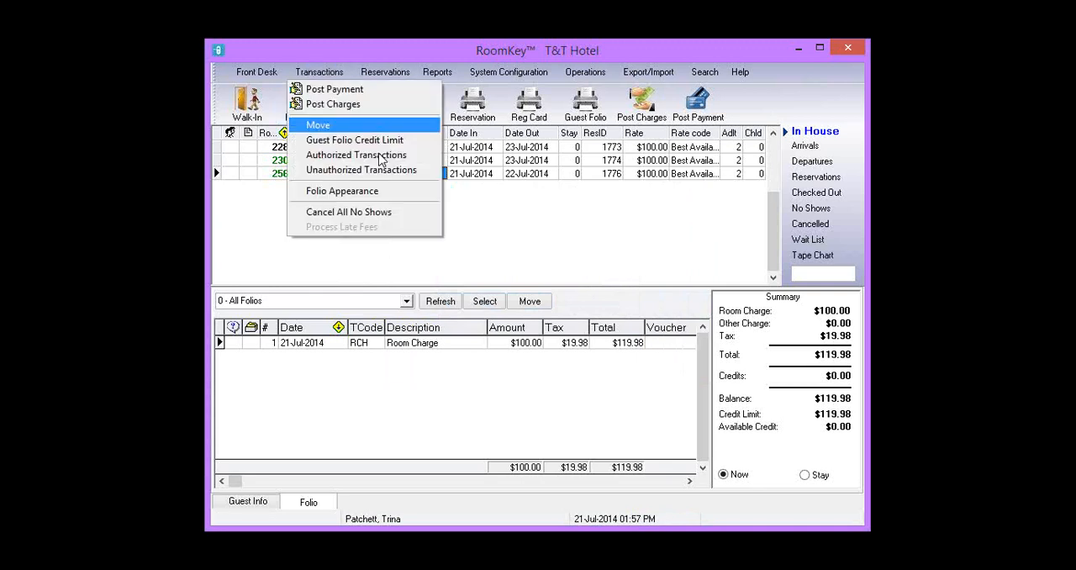
pyautogui.click(378, 155)
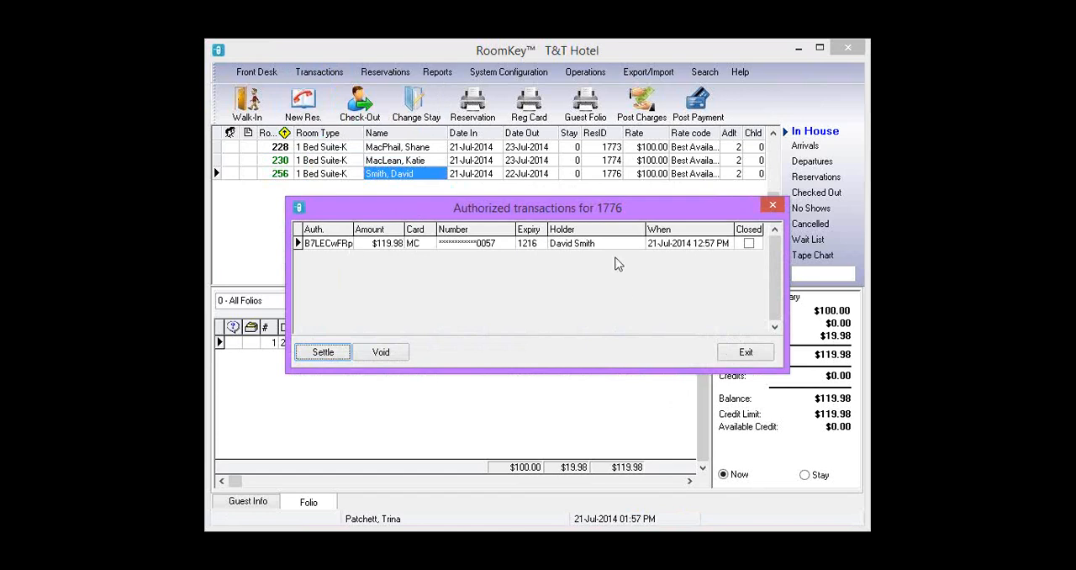
pyautogui.click(775, 207)
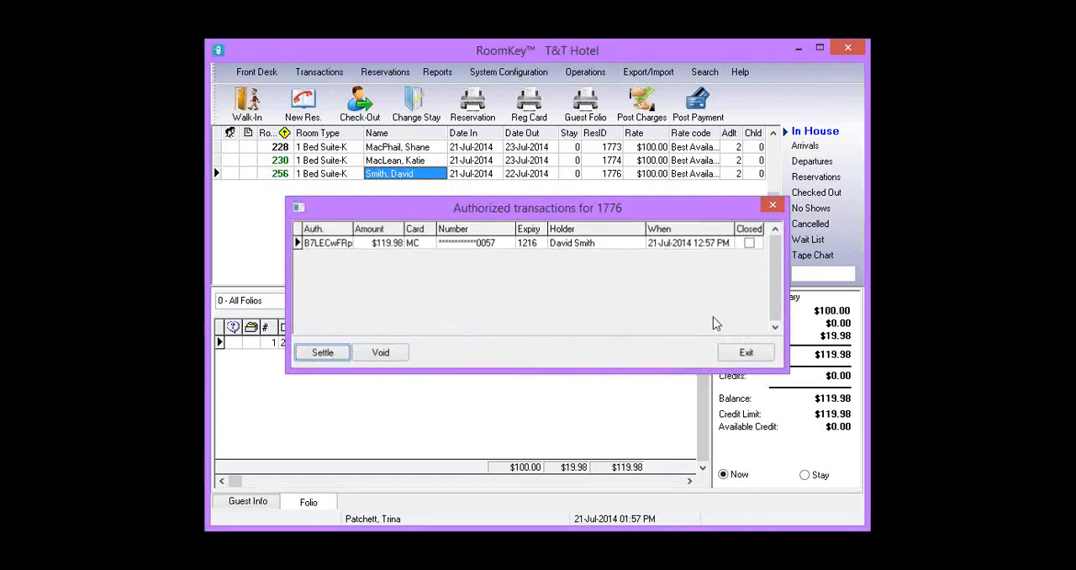
# - Try to check out the room 256 guest, then close the check-out dialog
pyautogui.click(360, 116)
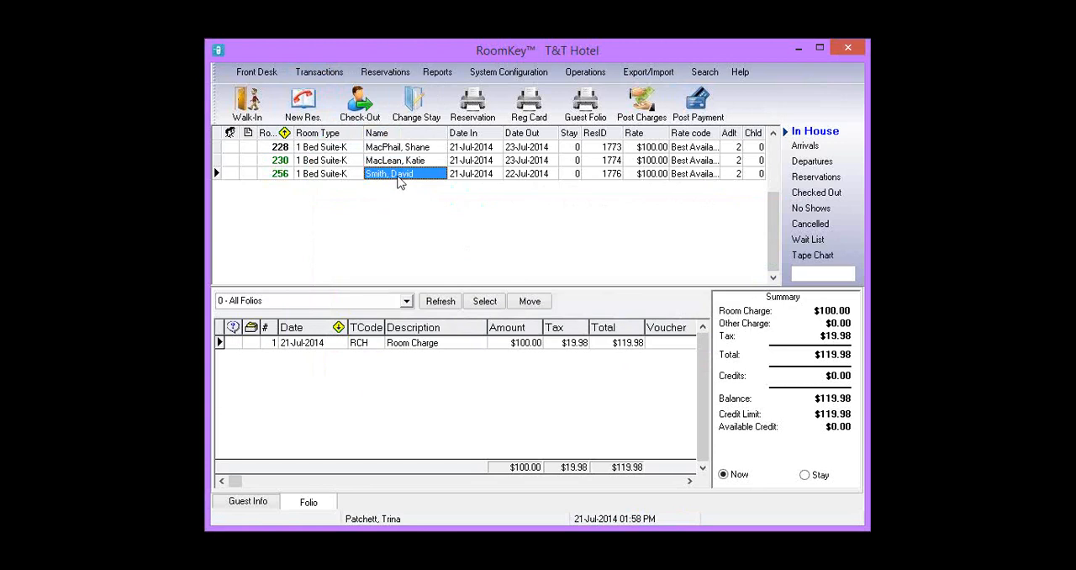
pyautogui.click(359, 107)
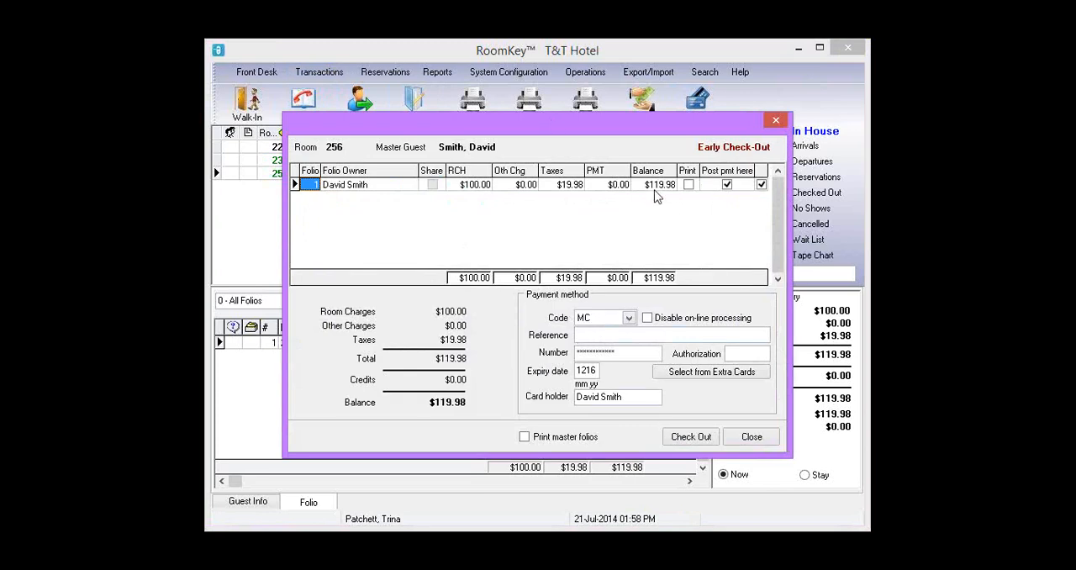
pyautogui.click(706, 444)
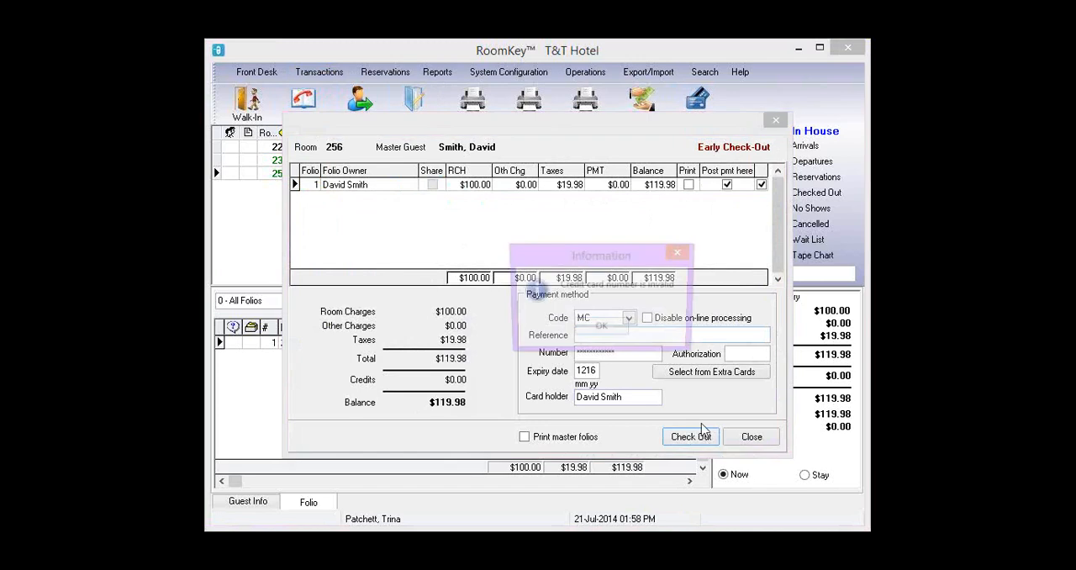
pyautogui.click(604, 328)
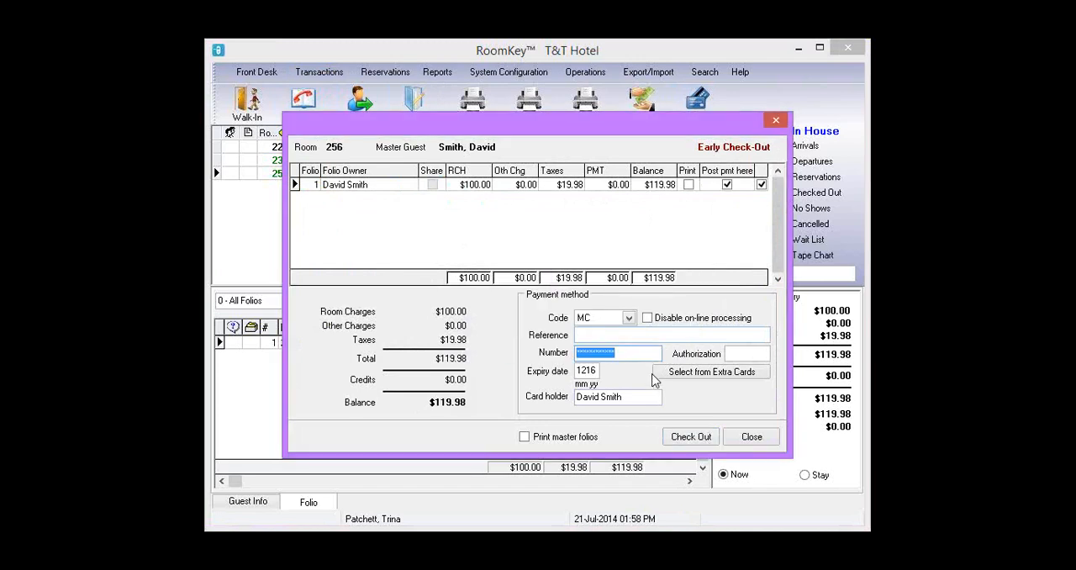
pyautogui.write('Please join my meeting')
pyautogui.hotkey('ctrl', 'z')
pyautogui.click(759, 439)
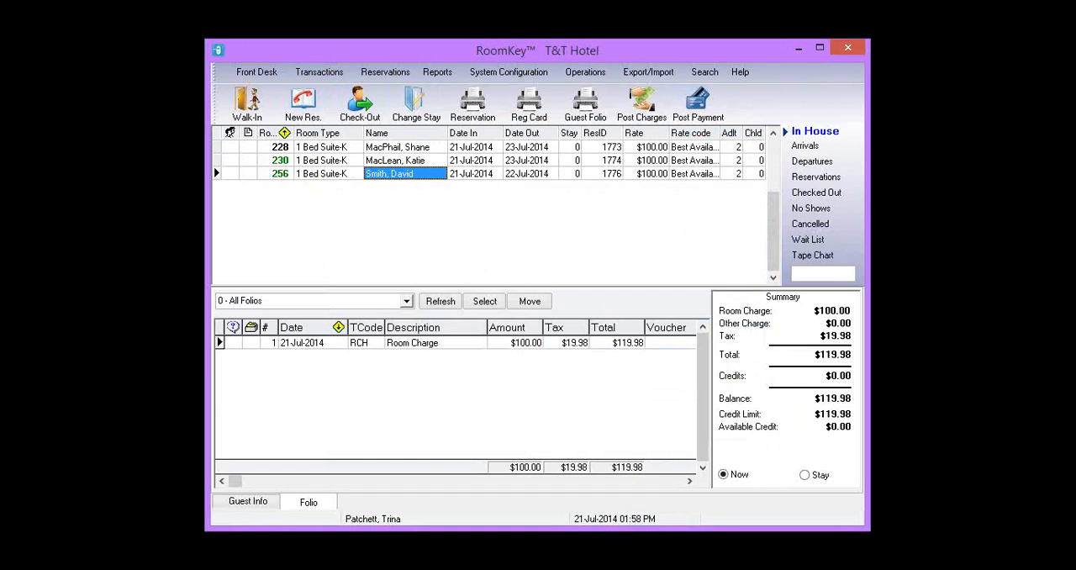
# - Start an early check-out of the room 230 guest, giving Other as the reason for leaving
pyautogui.click(380, 160)
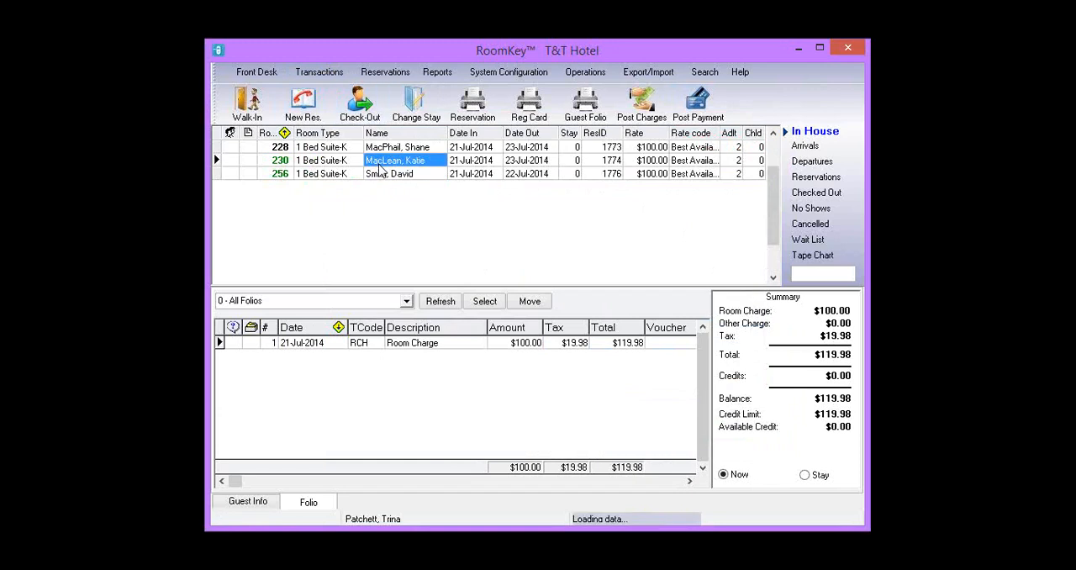
pyautogui.click(369, 107)
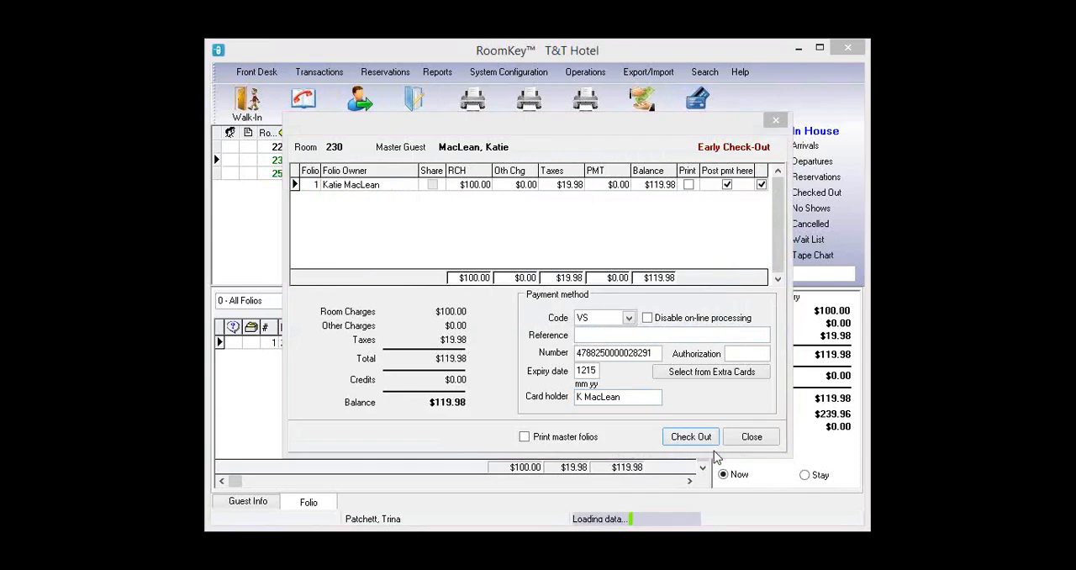
pyautogui.click(709, 431)
pyautogui.click(643, 266)
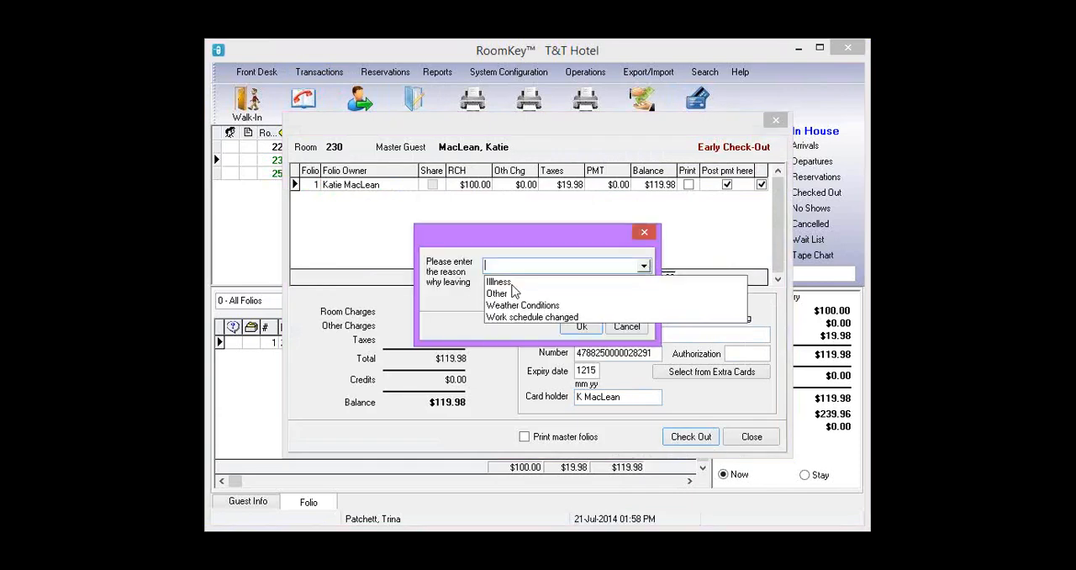
pyautogui.click(510, 293)
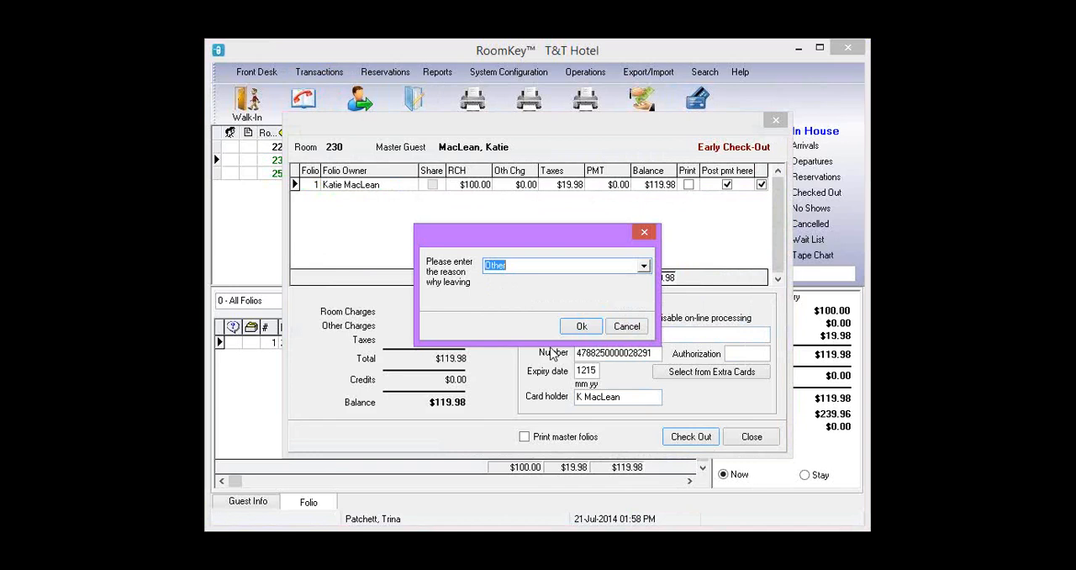
pyautogui.click(580, 325)
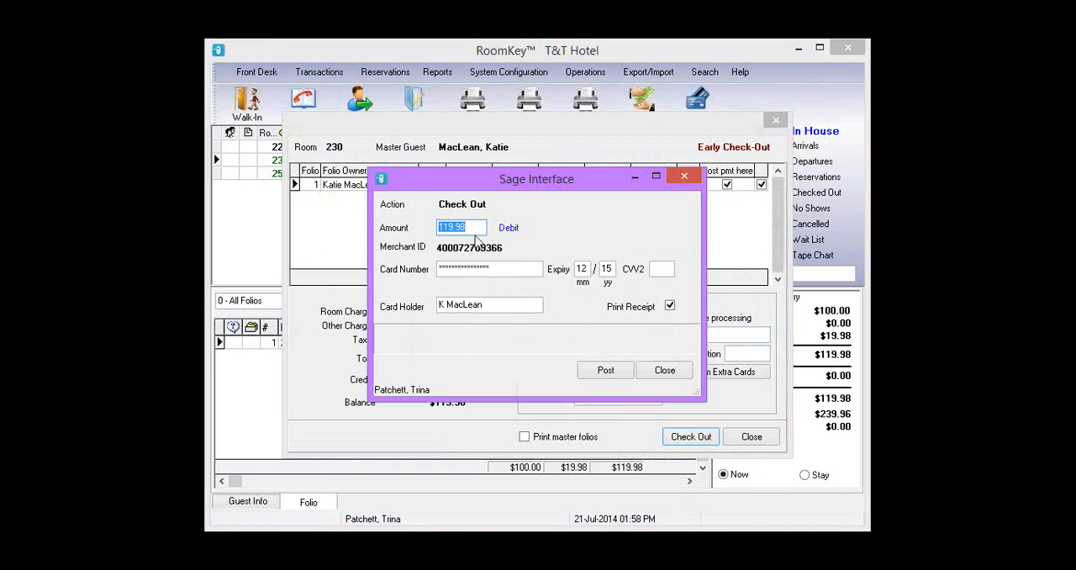
# - Post the 119.98 check-out card payment without printing a receipt and close the payment interface
pyautogui.click(670, 308)
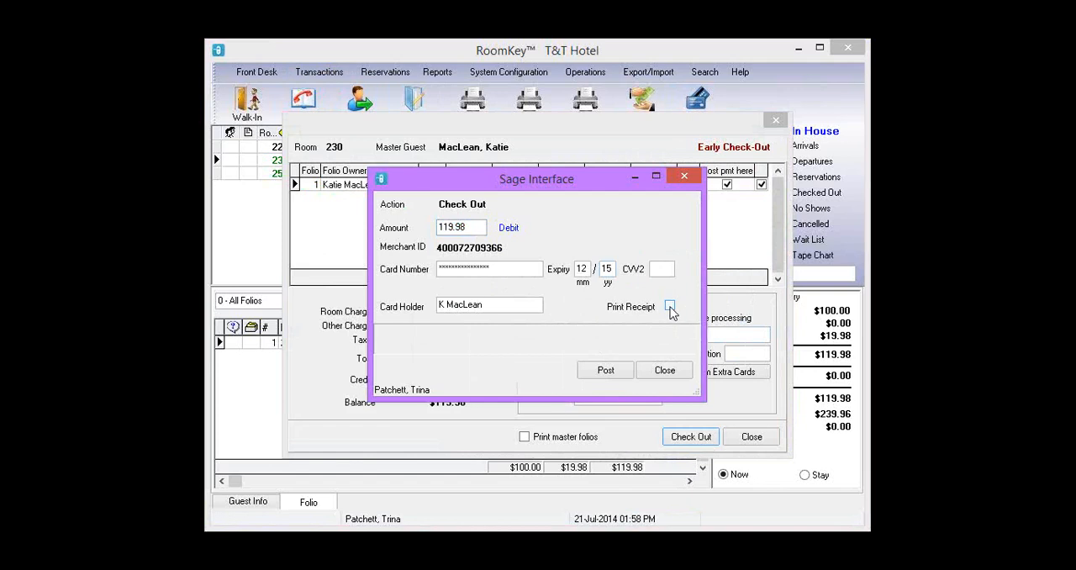
pyautogui.click(604, 371)
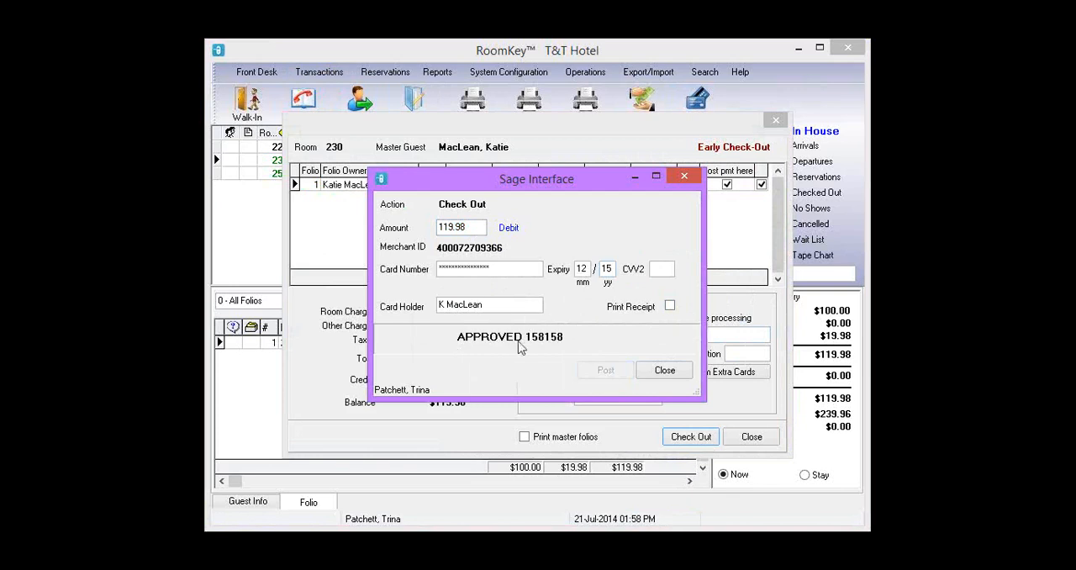
pyautogui.click(673, 375)
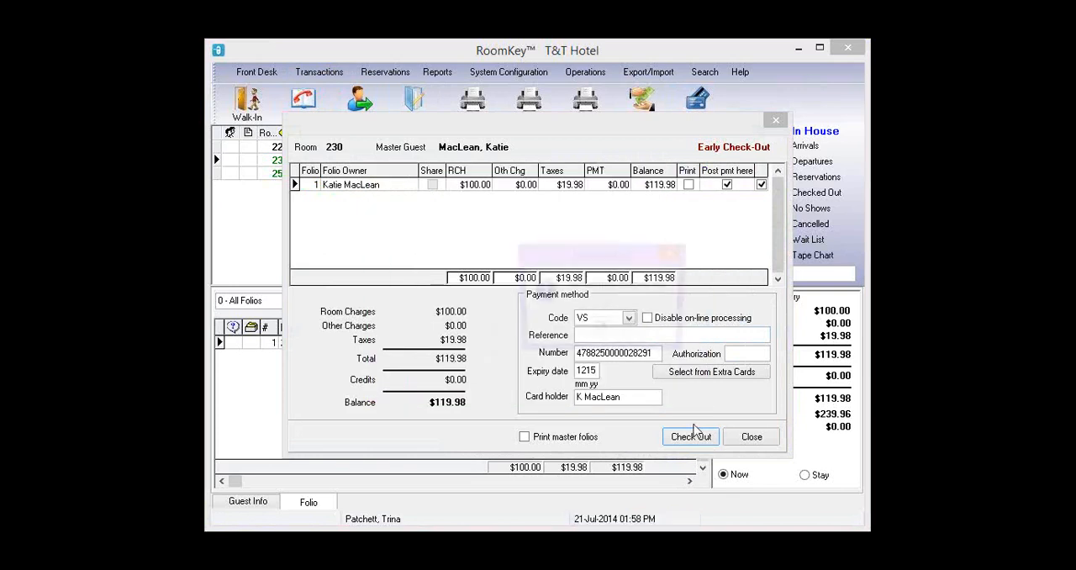
pyautogui.click(601, 329)
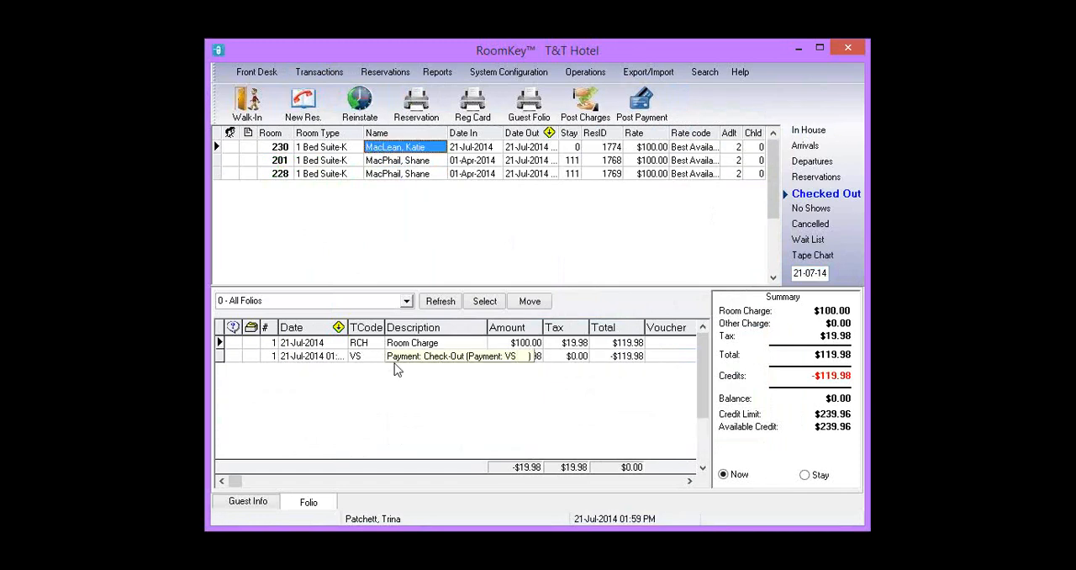
# - Open the credit card info of the check-out payment on the room 230 folio
pyautogui.click(395, 356)
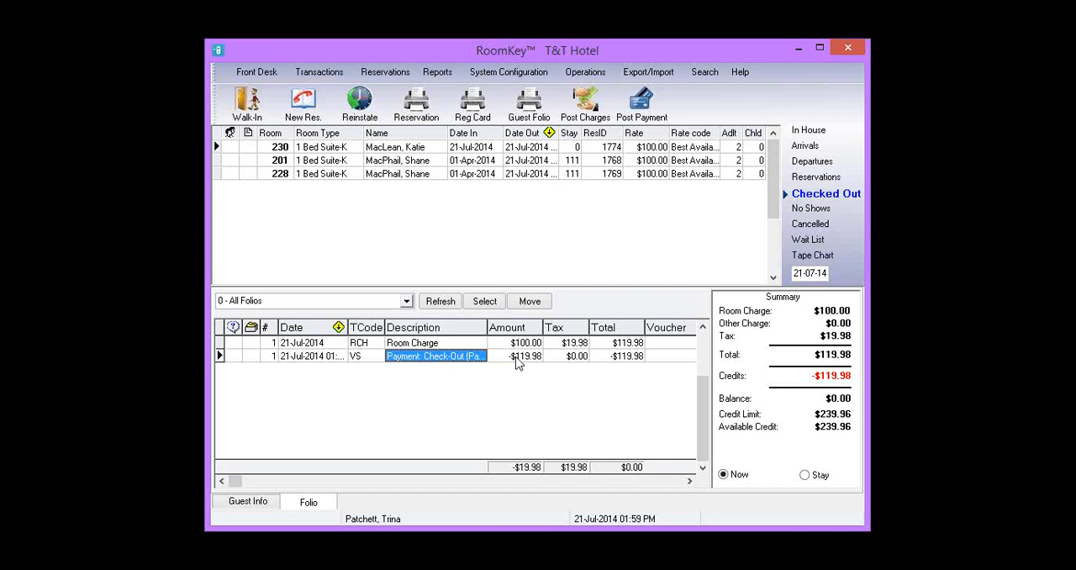
pyautogui.rightClick(517, 358)
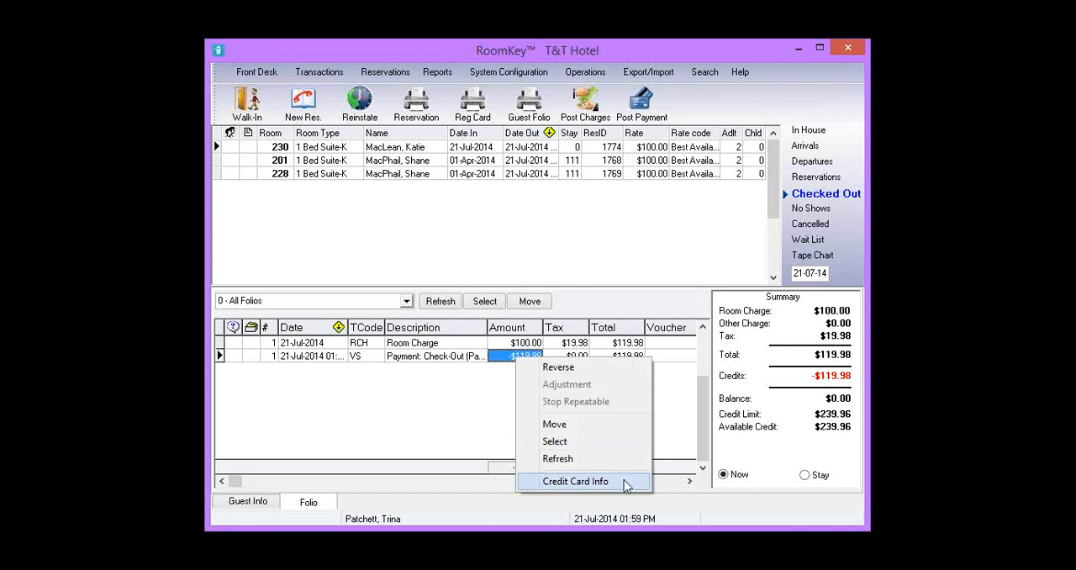
pyautogui.click(626, 483)
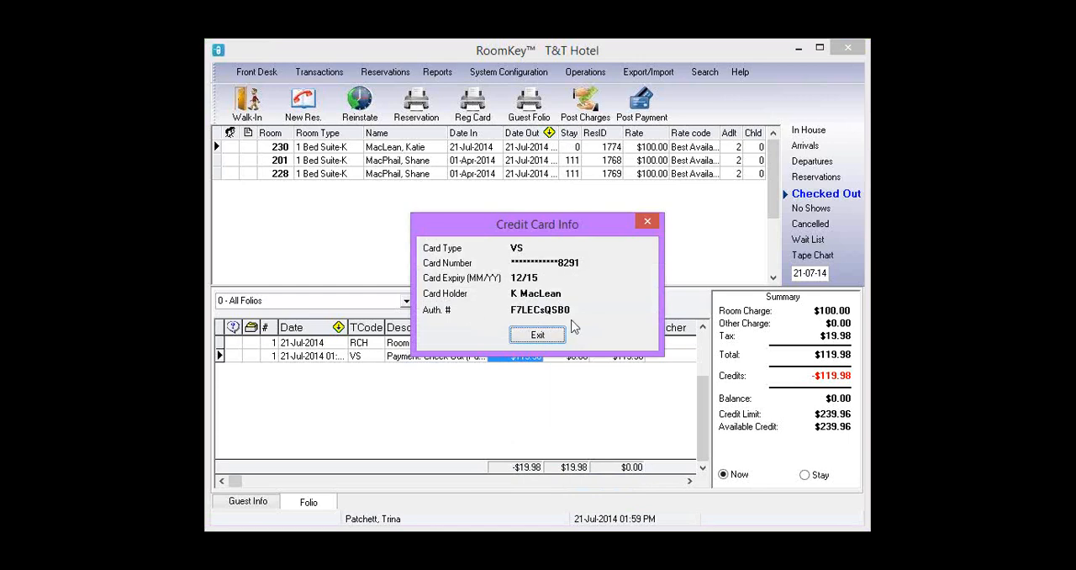
# - Close the credit card info and view the guest information of the room 228 guest
pyautogui.click(538, 335)
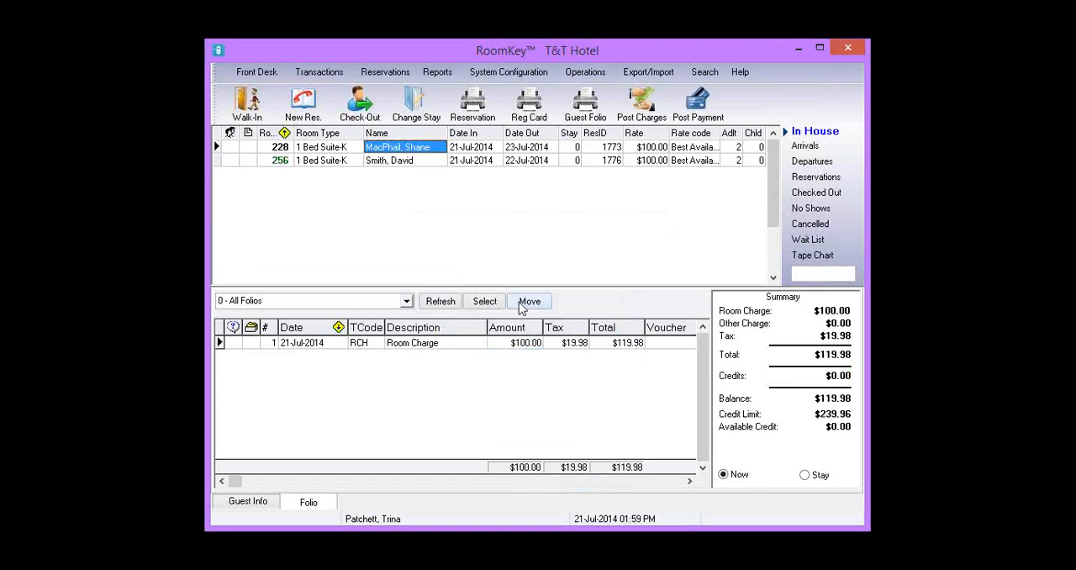
pyautogui.click(254, 504)
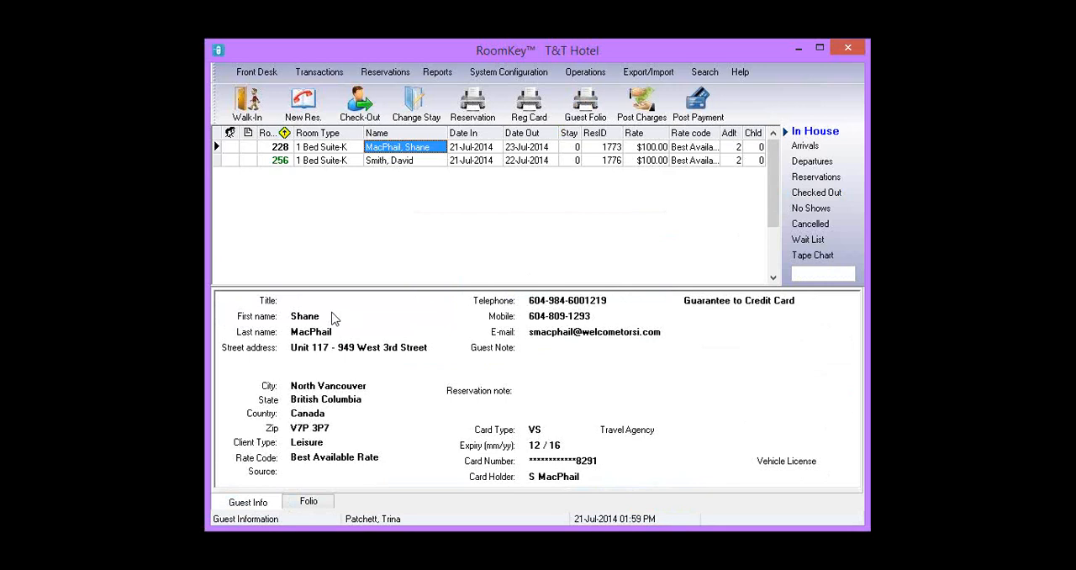
# - Review the room 228 guest's extra cards in Change Stay, starting a new card entry and cancelling it
pyautogui.click(425, 122)
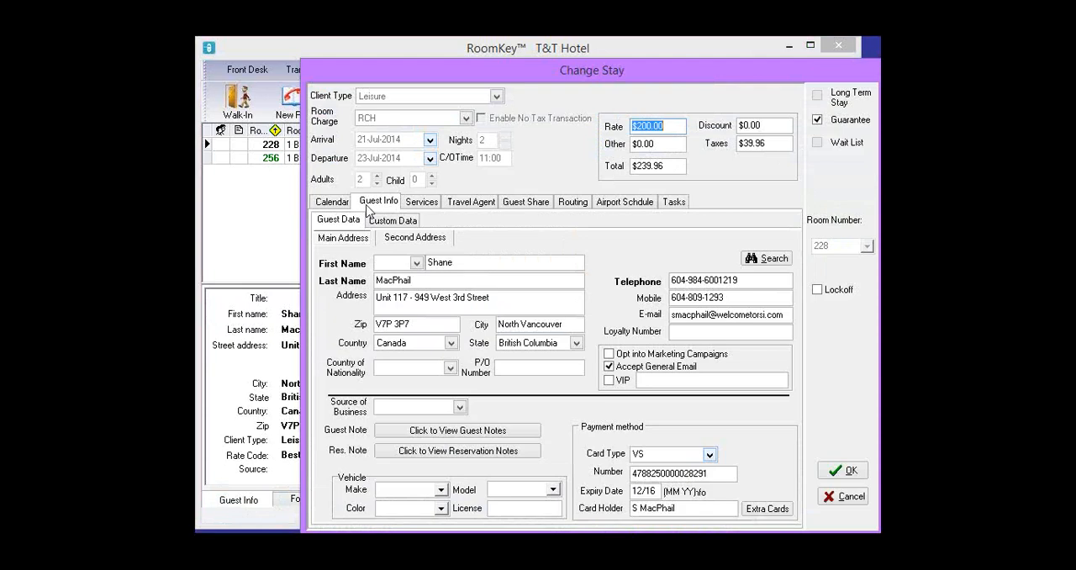
pyautogui.click(766, 510)
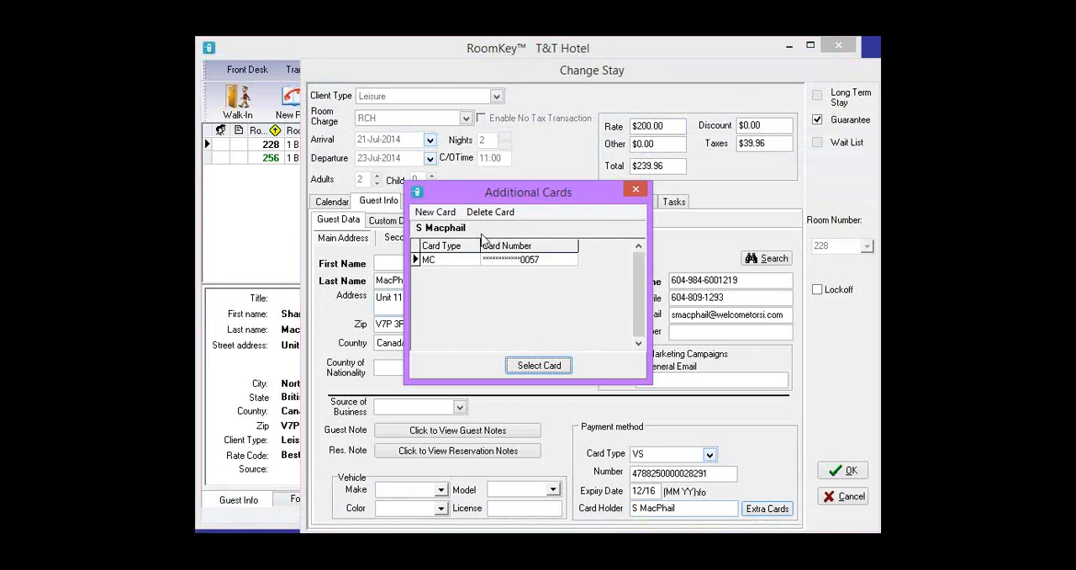
pyautogui.click(434, 212)
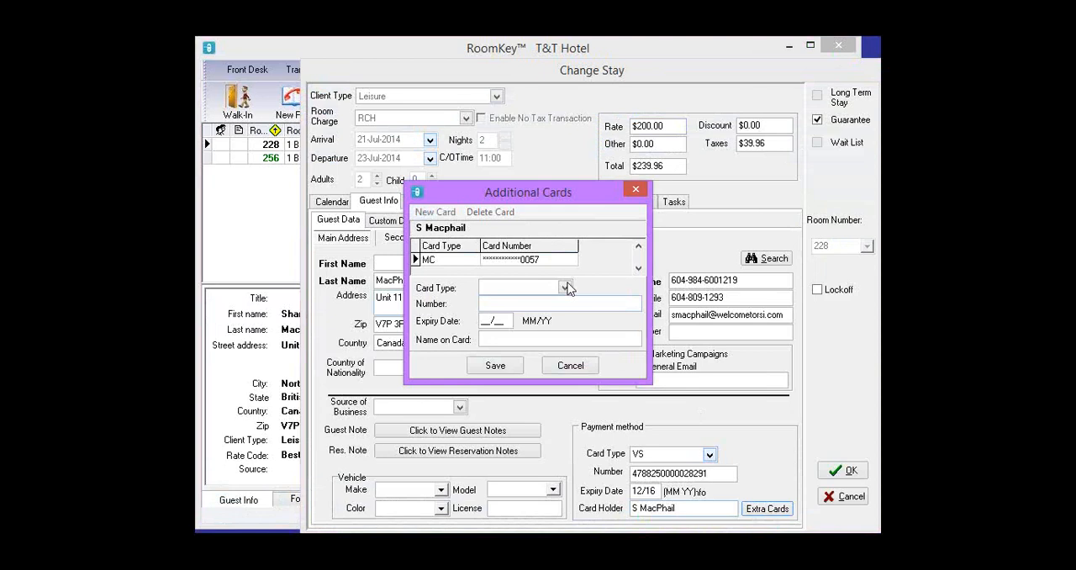
pyautogui.click(565, 288)
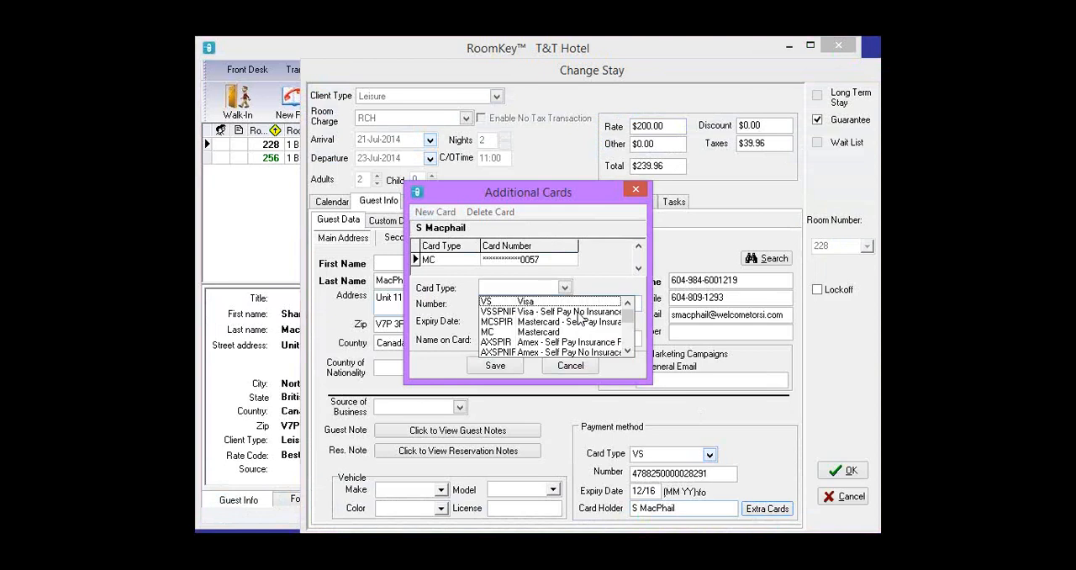
pyautogui.click(595, 232)
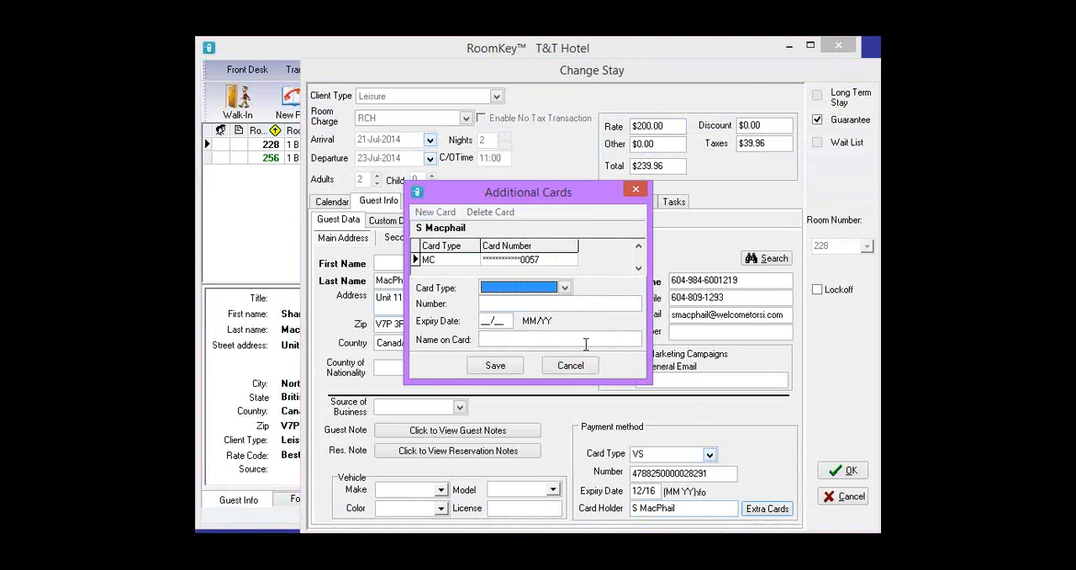
pyautogui.click(572, 366)
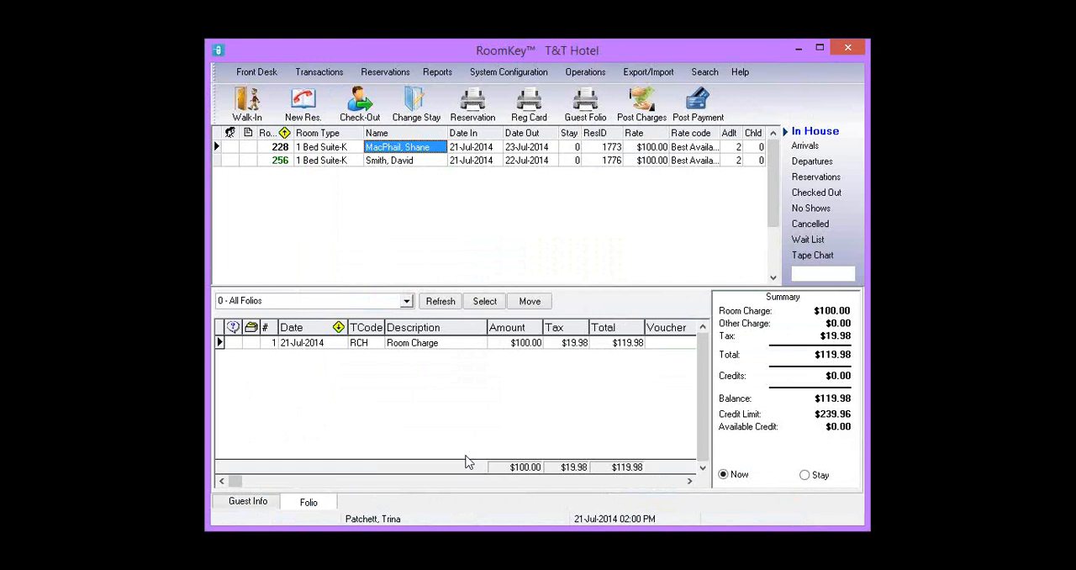
# - Set up a 60.00 payment on the room 228 folio using the guest's extra Mastercard
pyautogui.click(712, 109)
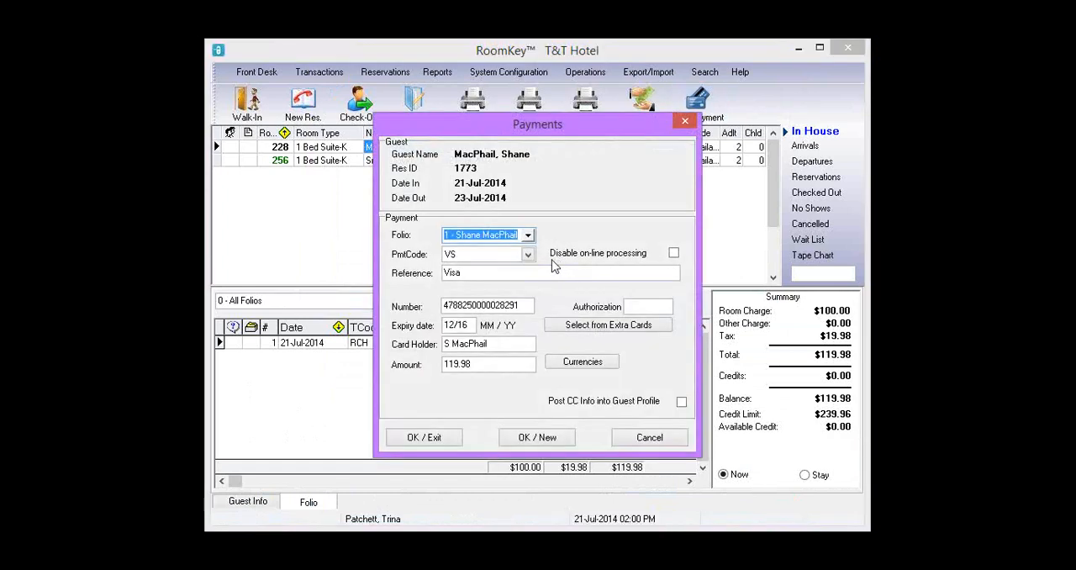
pyautogui.click(624, 326)
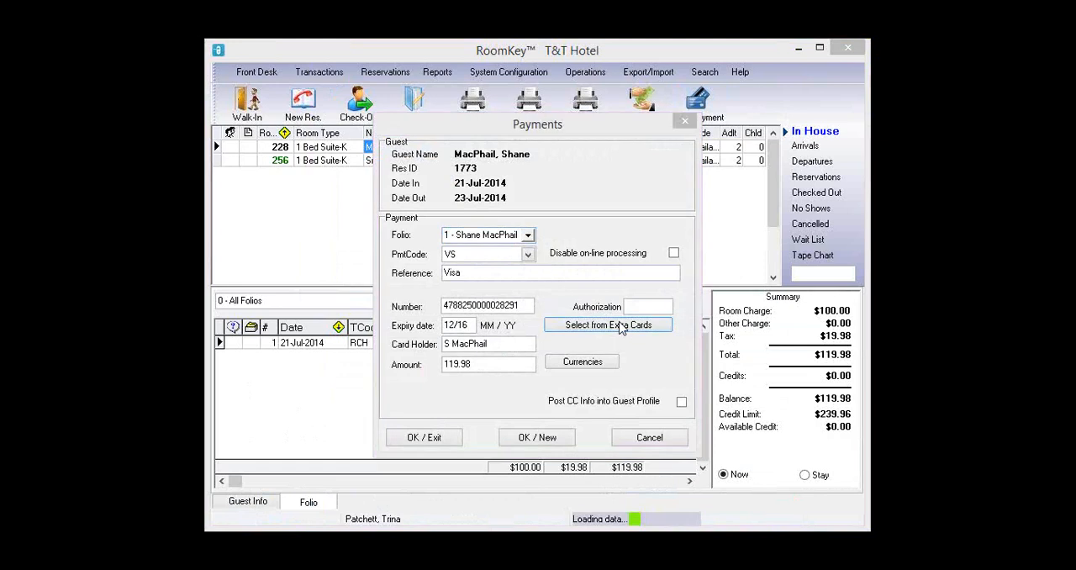
pyautogui.click(548, 368)
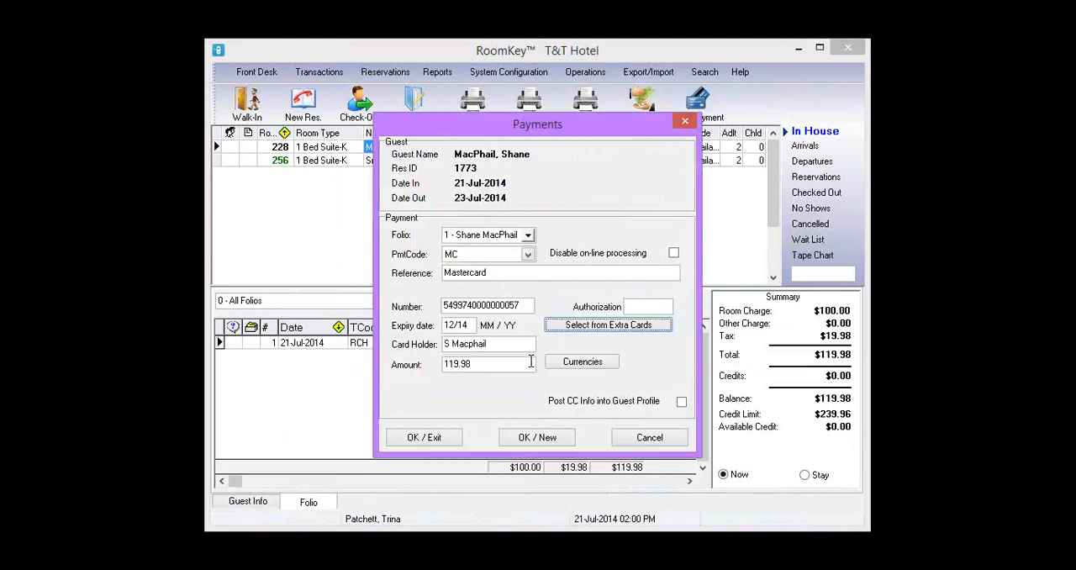
pyautogui.doubleClick(444, 364)
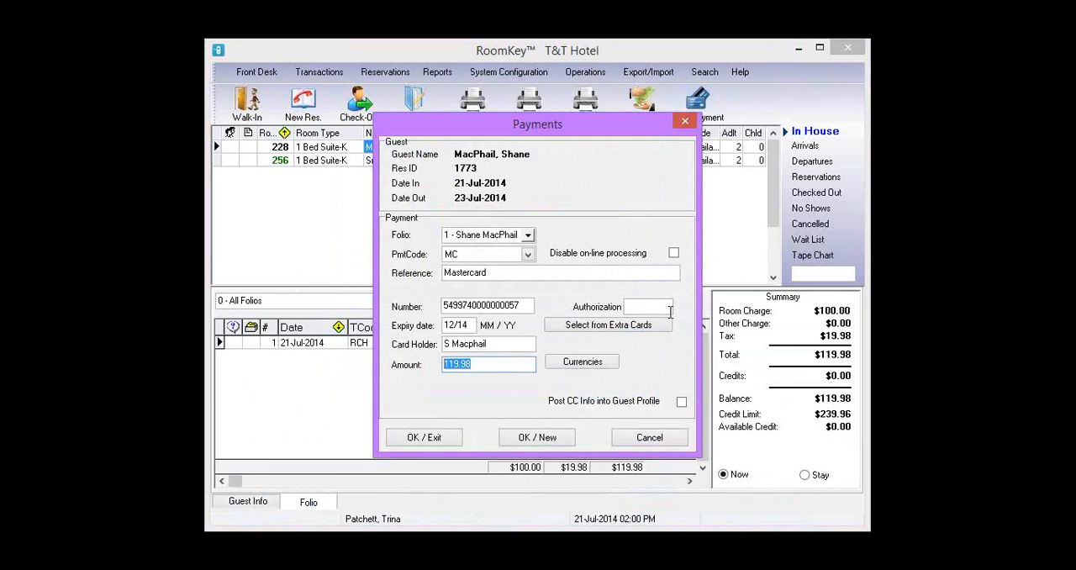
pyautogui.write('60.00')
pyautogui.moveTo(479, 360); pyautogui.dragTo(417, 359)
# - Post the Mastercard payment without printing a receipt and close the payment interface
pyautogui.click(432, 438)
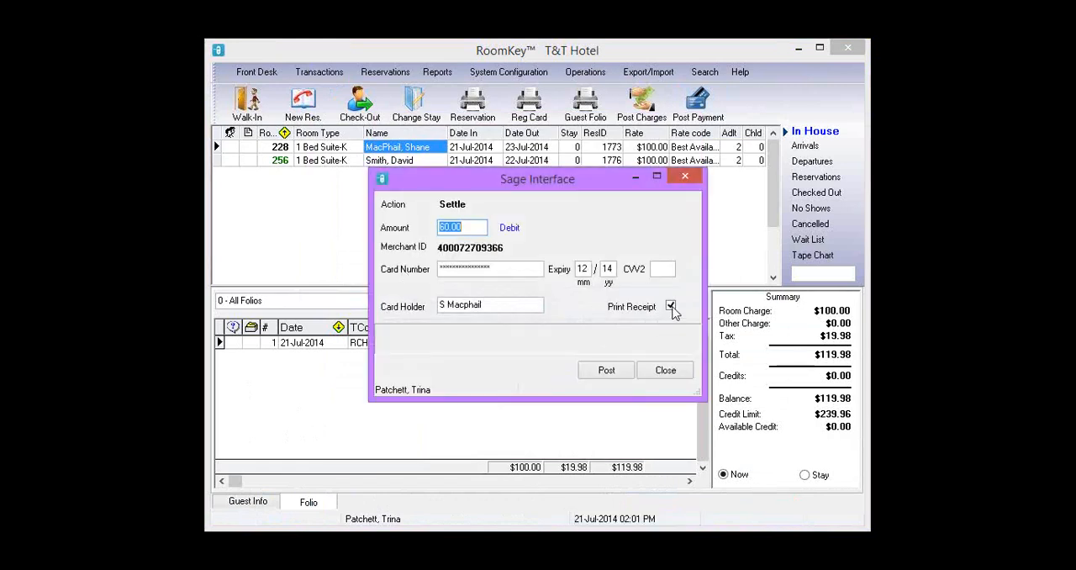
pyautogui.click(670, 306)
pyautogui.press('Return')
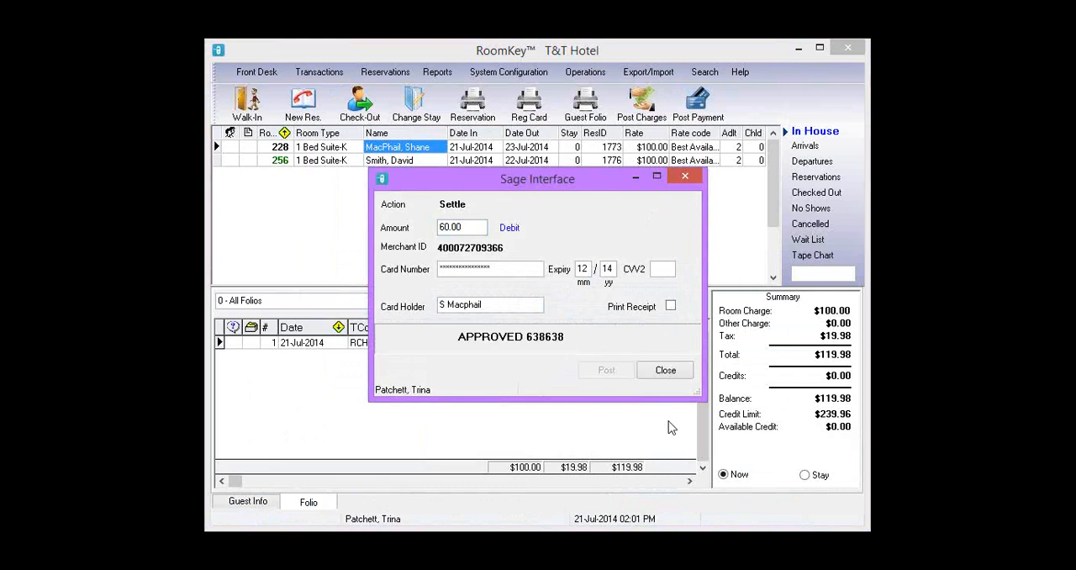
pyautogui.click(674, 376)
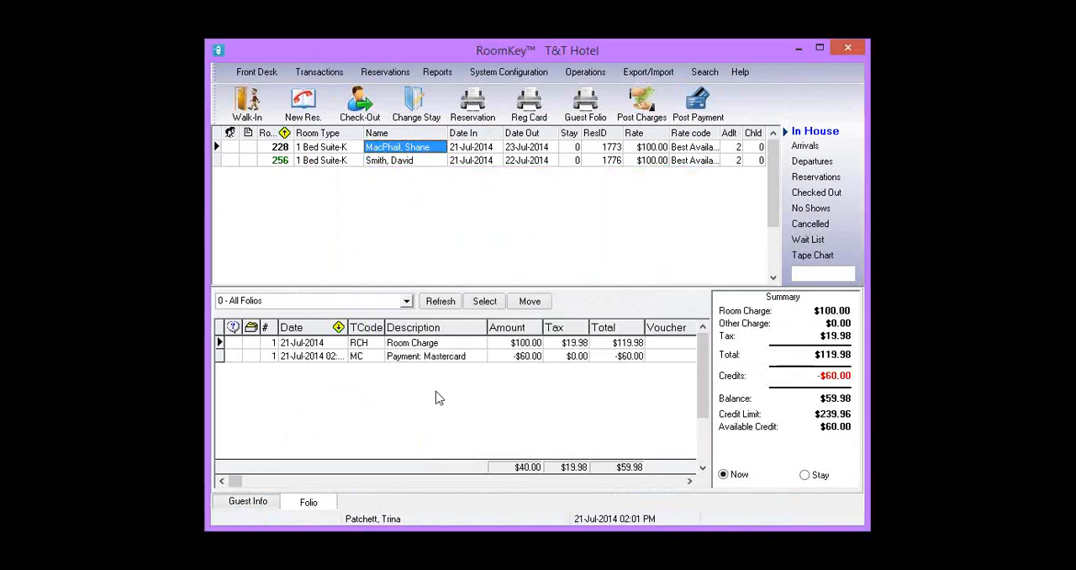
# - Open the early check-out for the room 228 guest and close it without checking out
pyautogui.click(362, 115)
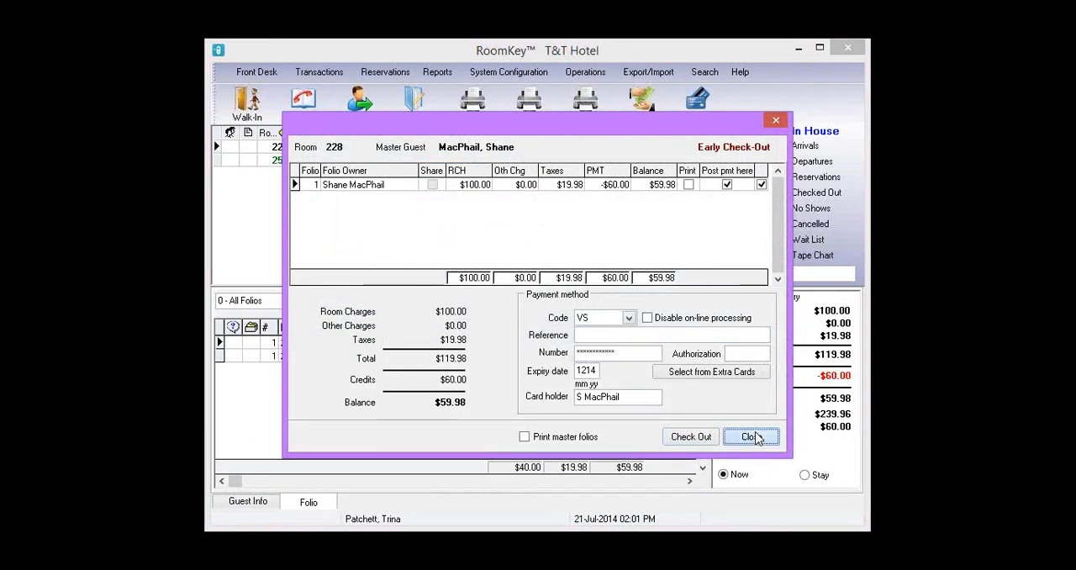
pyautogui.click(751, 436)
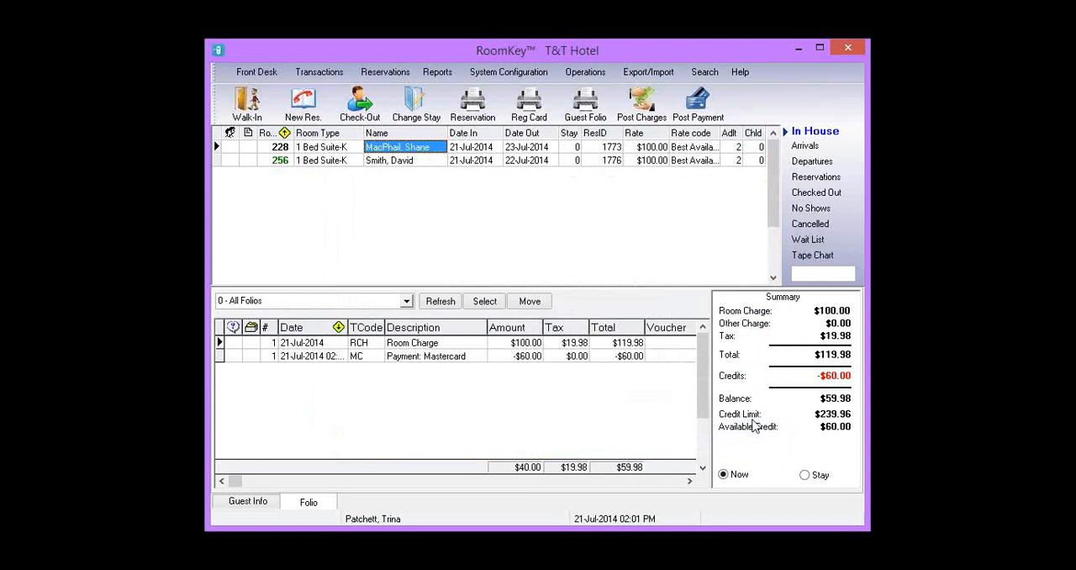
pyautogui.click(703, 109)
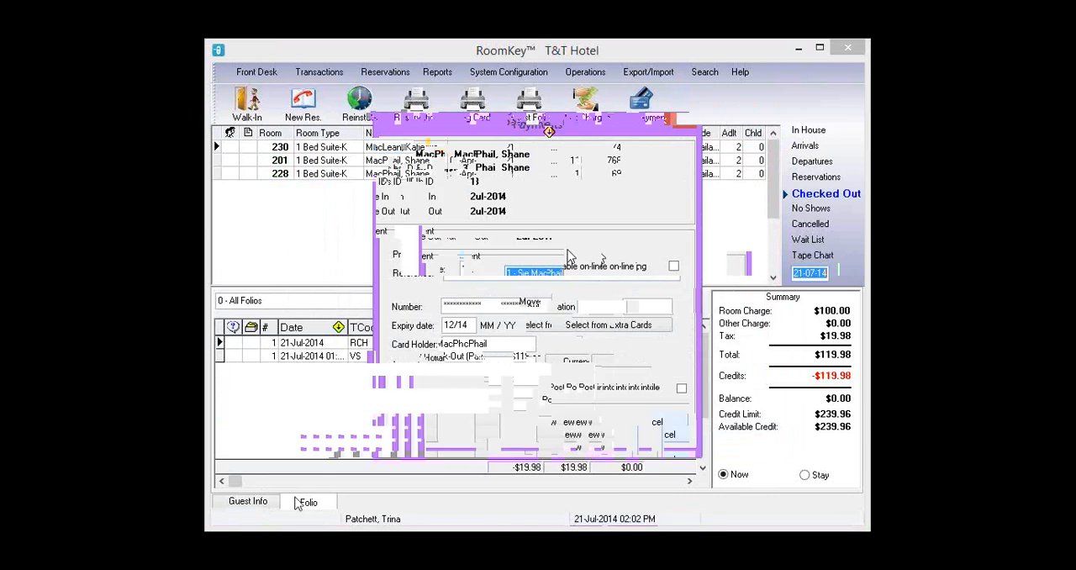
# - Compare the guest information of the checked-out room 228 and room 201 guests
pyautogui.click(252, 502)
pyautogui.click(412, 173)
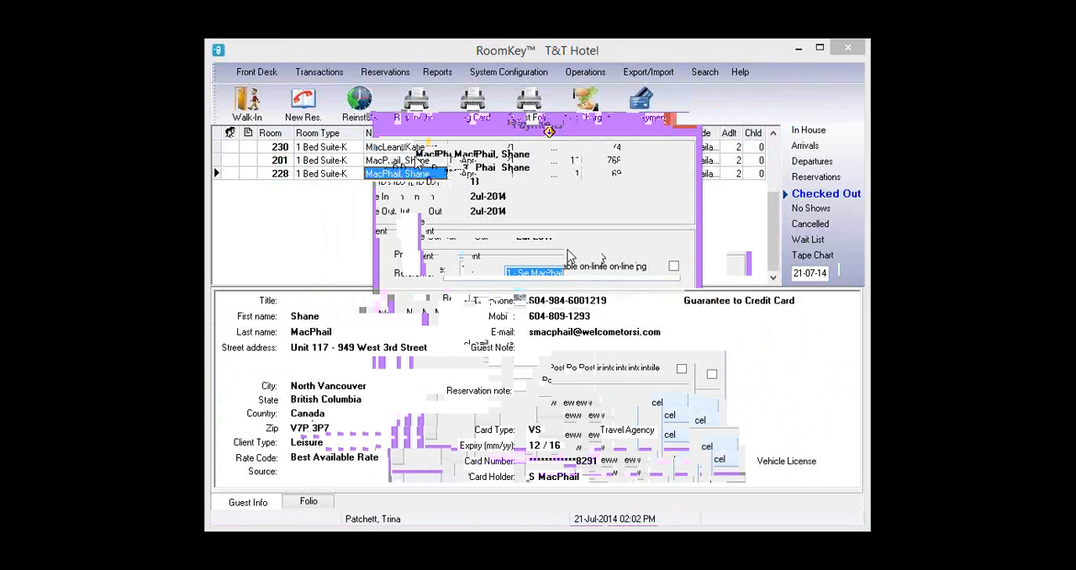
pyautogui.click(416, 160)
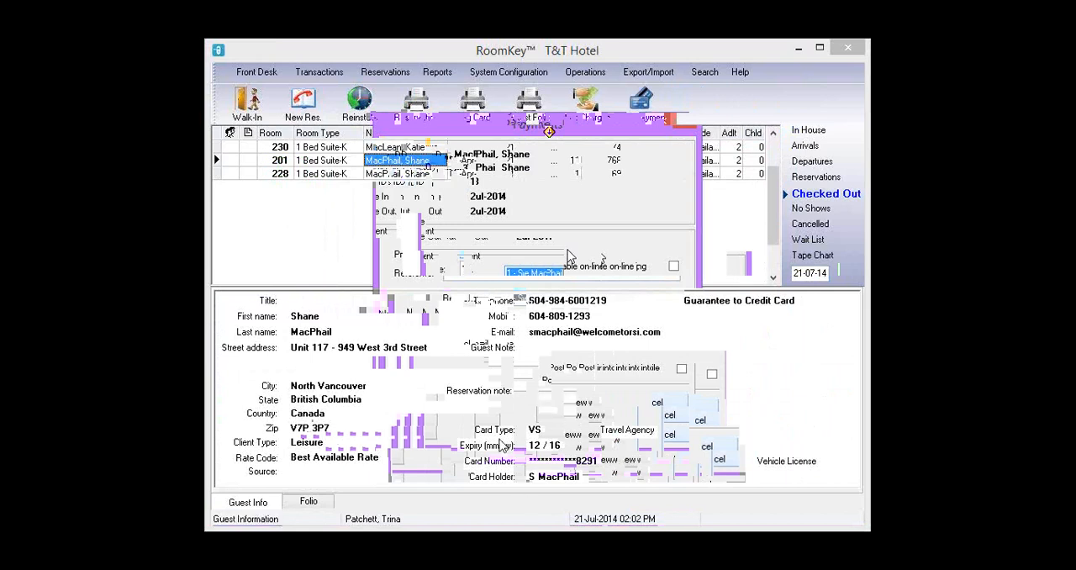
pyautogui.click(436, 172)
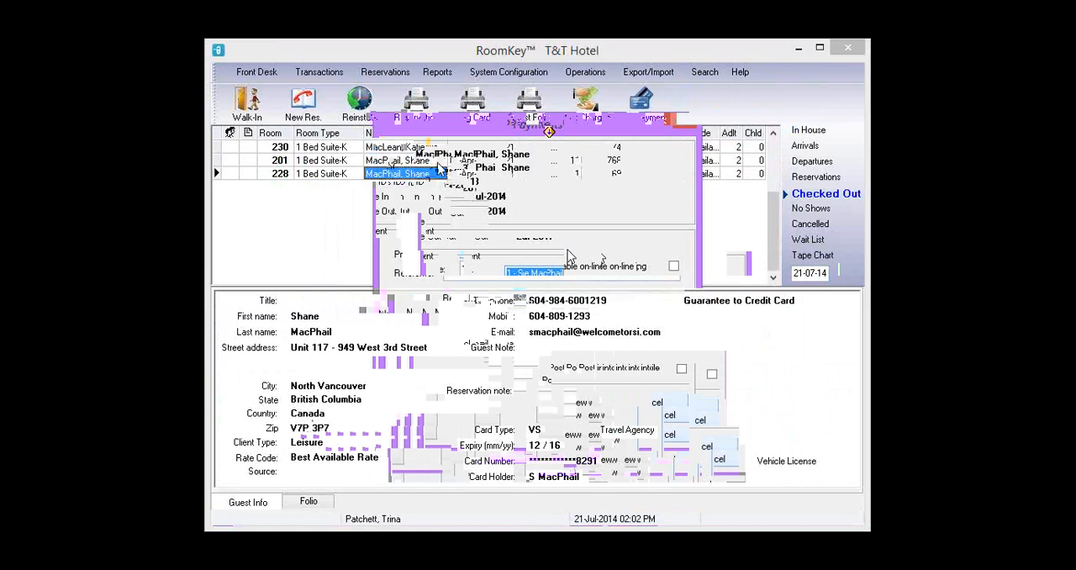
pyautogui.click(437, 161)
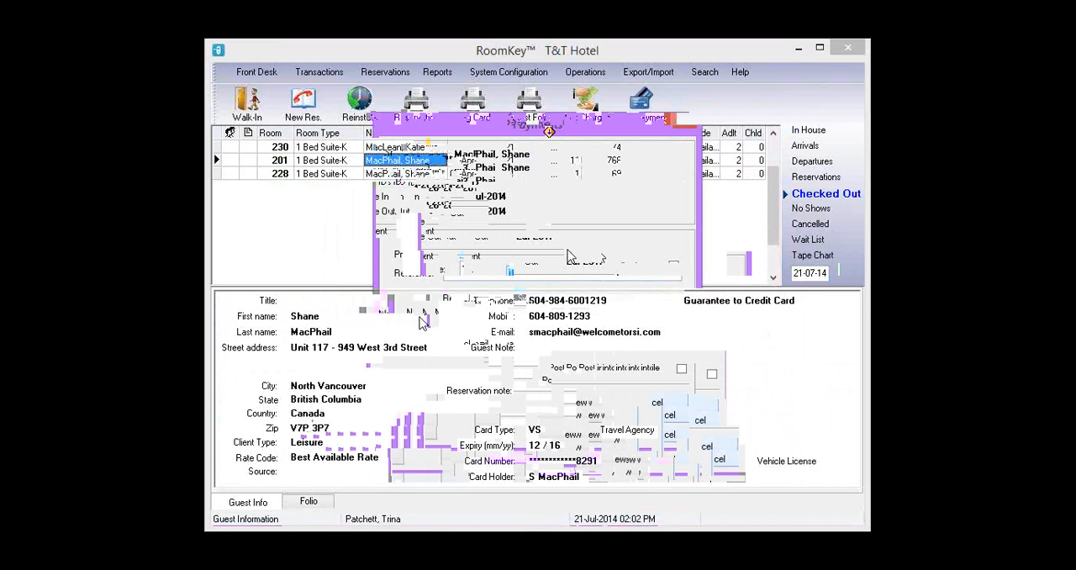
# - Try to post a 1.00 payment to the checked-out room 201 guest, closing the payment interface without posting
pyautogui.click(635, 113)
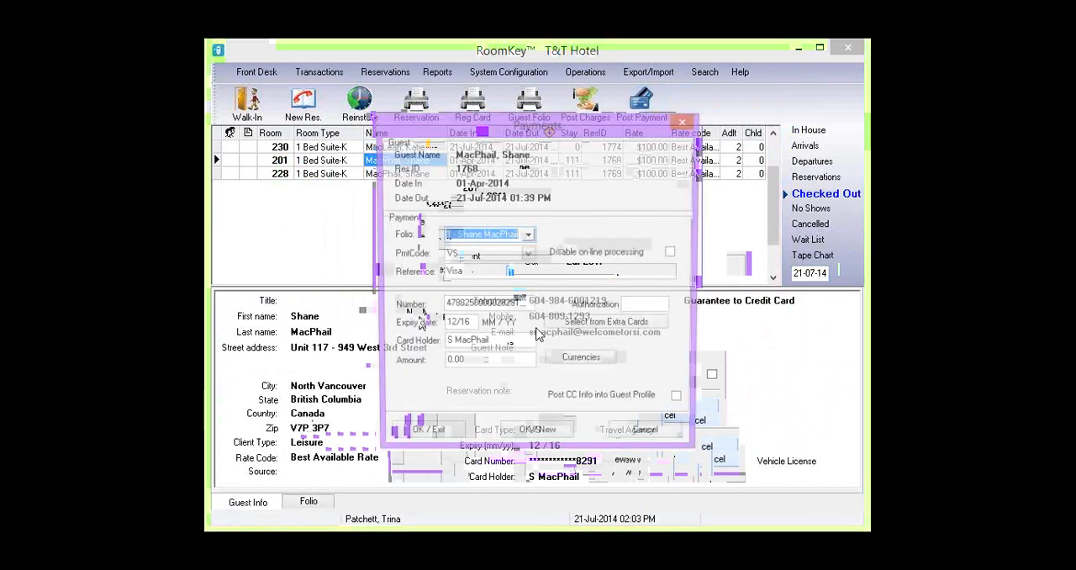
pyautogui.moveTo(462, 362); pyautogui.dragTo(389, 366)
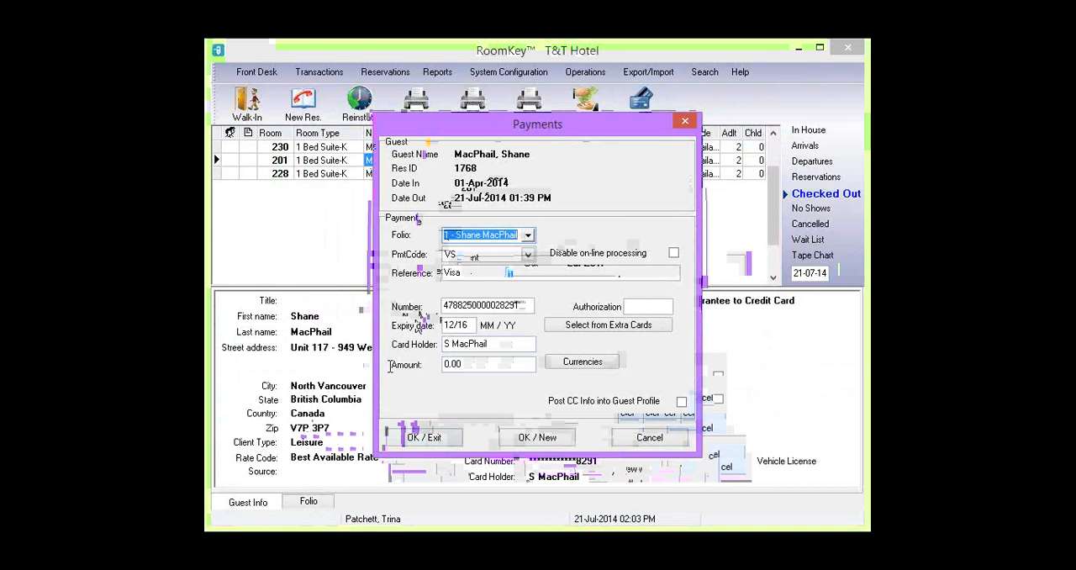
pyautogui.write('1.00')
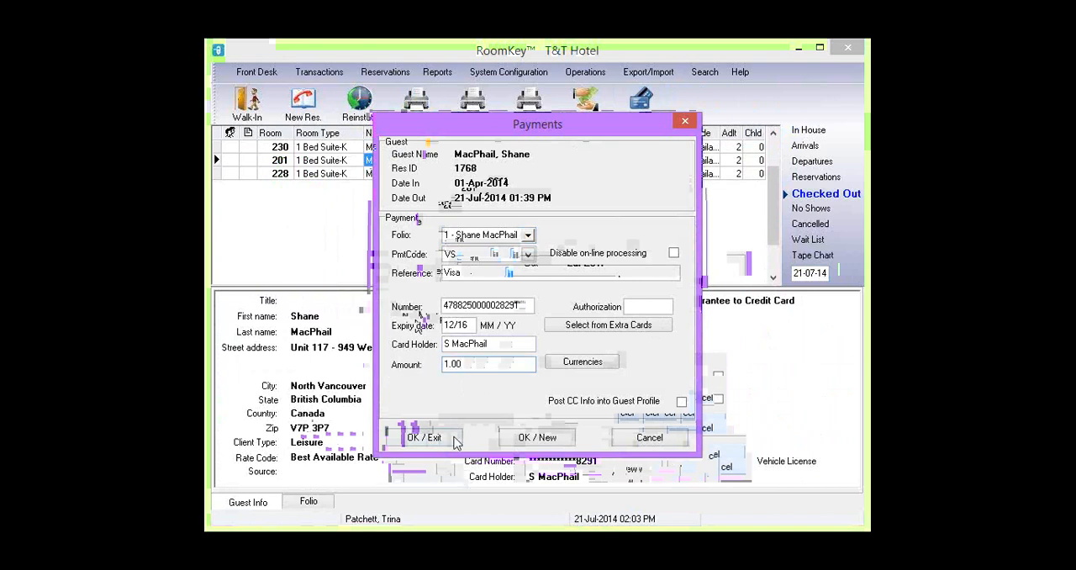
pyautogui.press('Return')
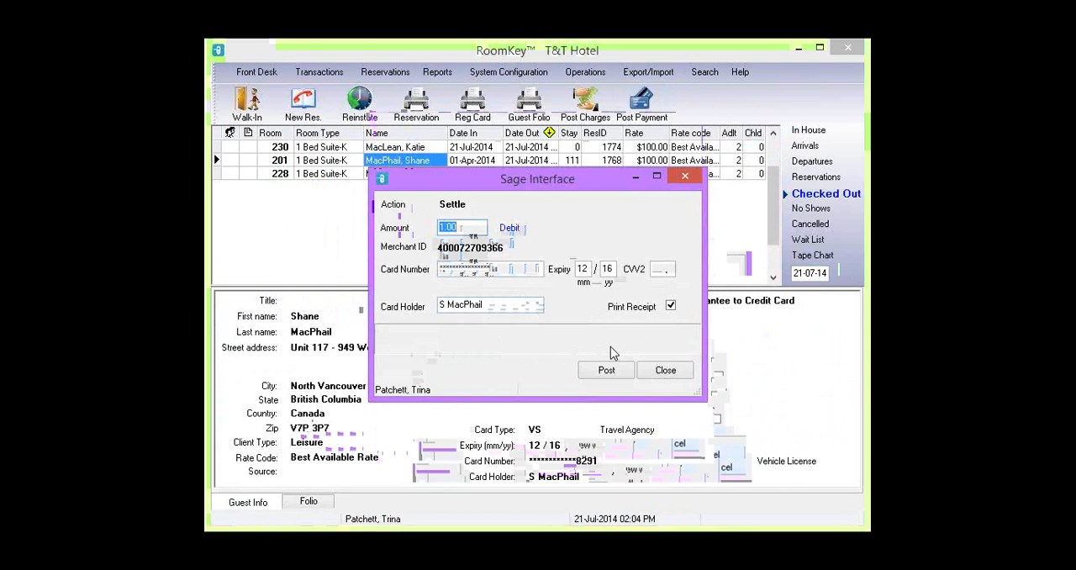
pyautogui.click(664, 380)
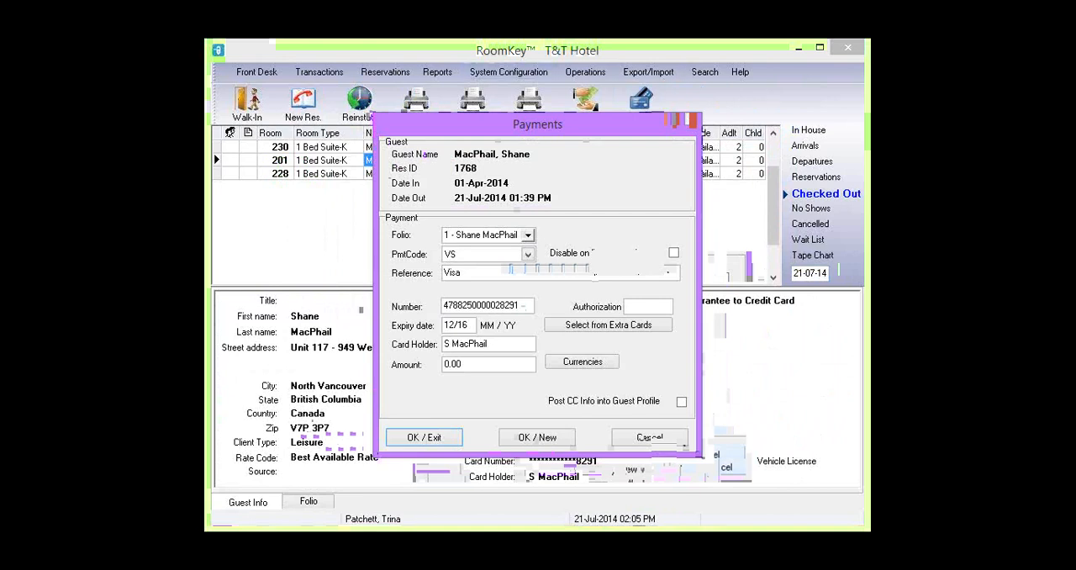
# - Preview the detailed Transaction Register Balance report for 21-Jul-2014, then close the preview
pyautogui.click(434, 74)
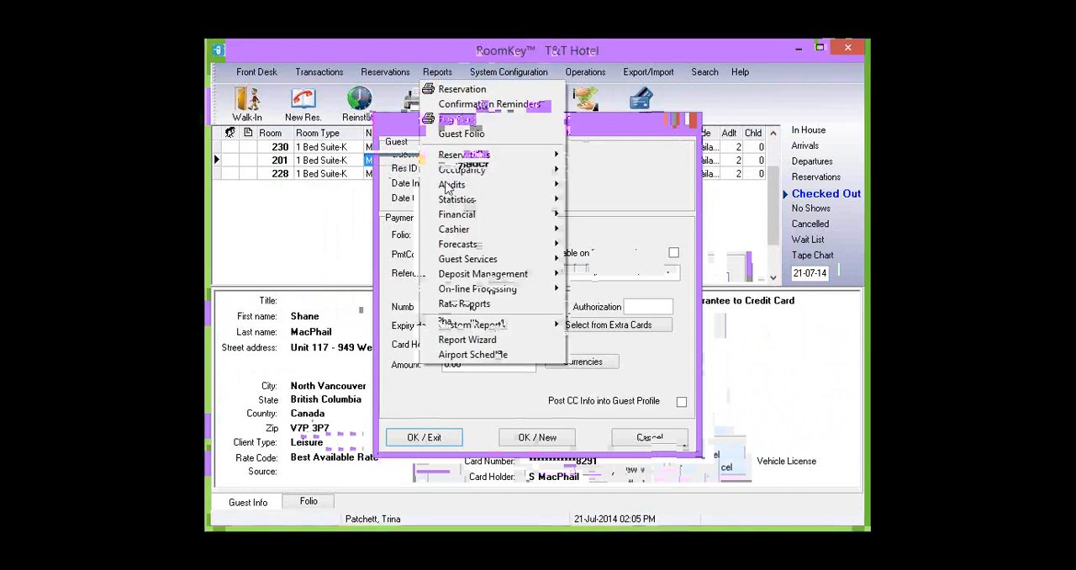
pyautogui.moveTo(455, 215)
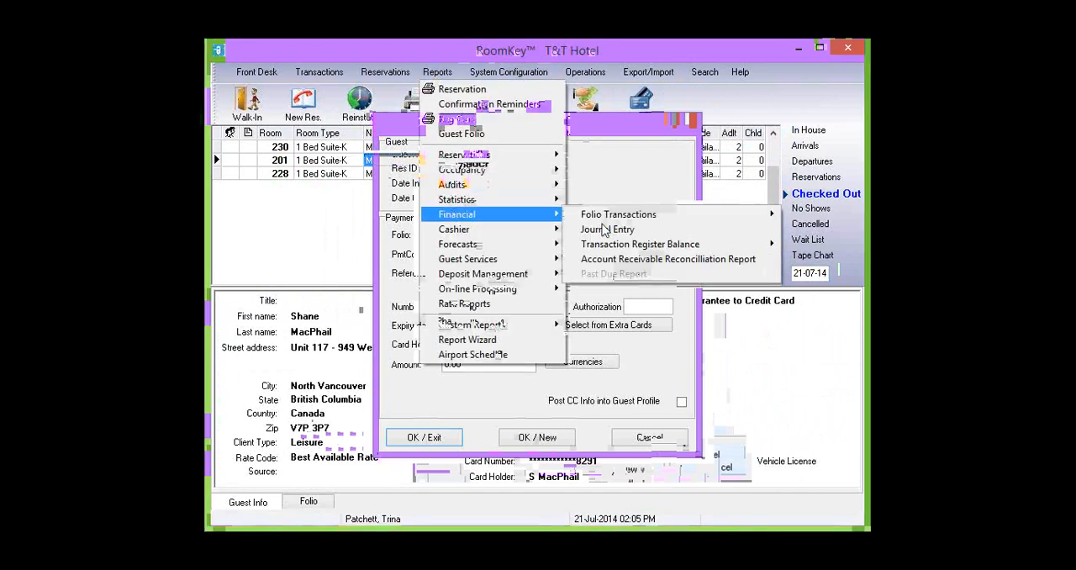
pyautogui.moveTo(611, 252)
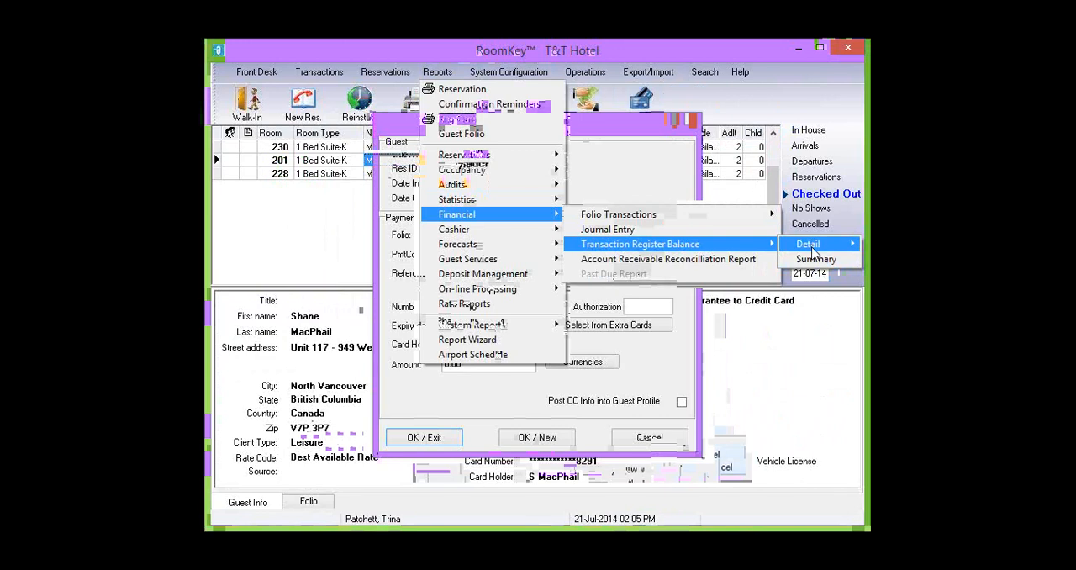
pyautogui.click(812, 249)
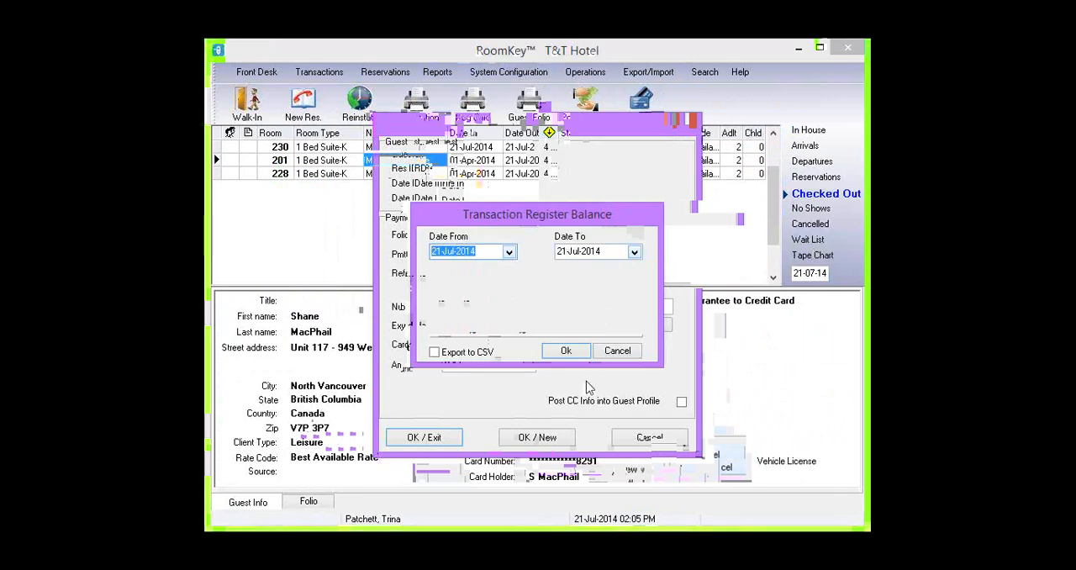
pyautogui.click(570, 351)
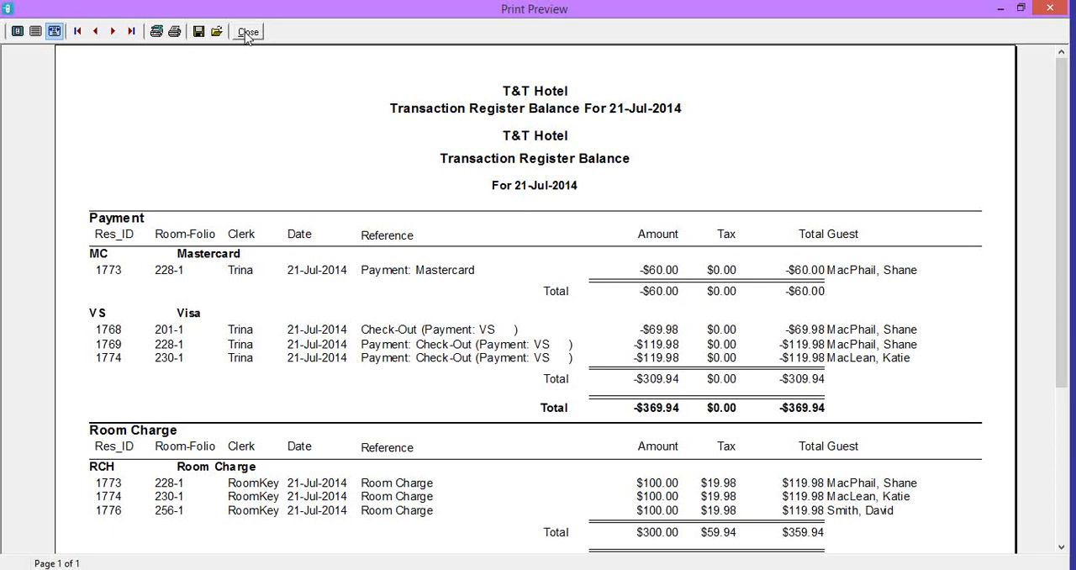
pyautogui.click(248, 32)
# - Open the property's online processing settings in the property master
pyautogui.click(508, 71)
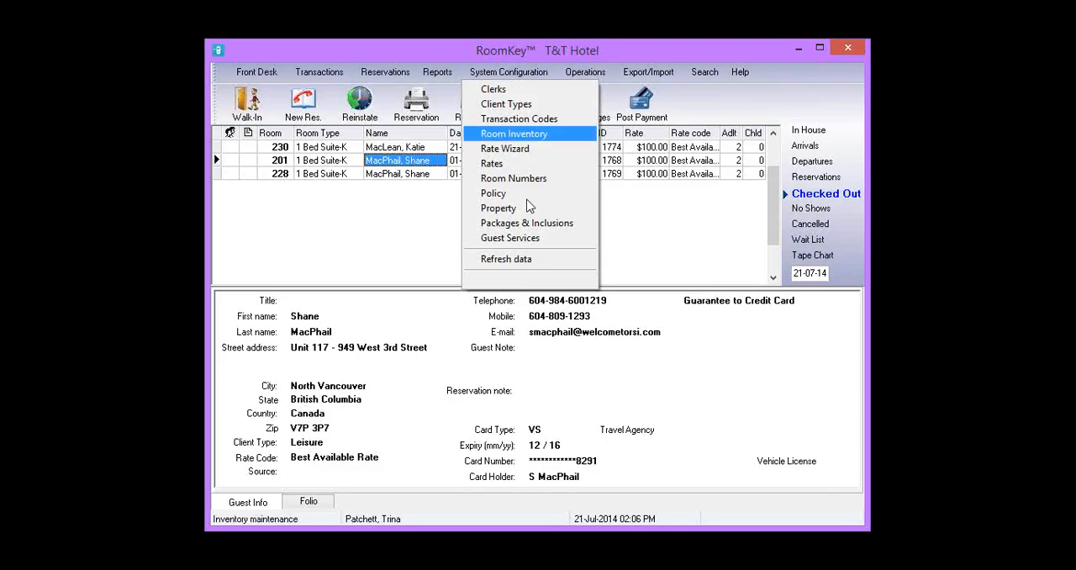
pyautogui.click(530, 209)
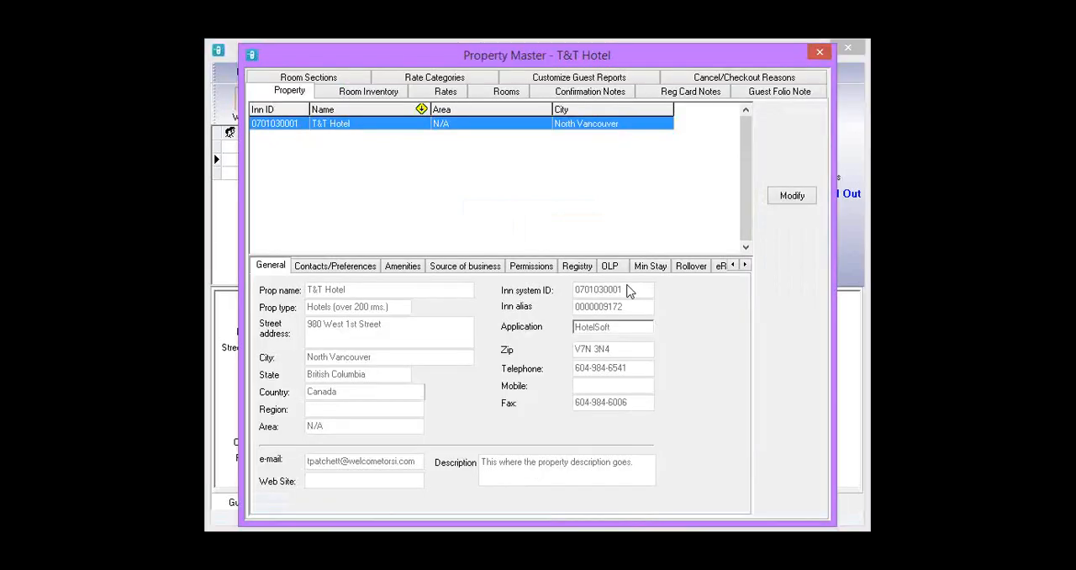
pyautogui.click(611, 267)
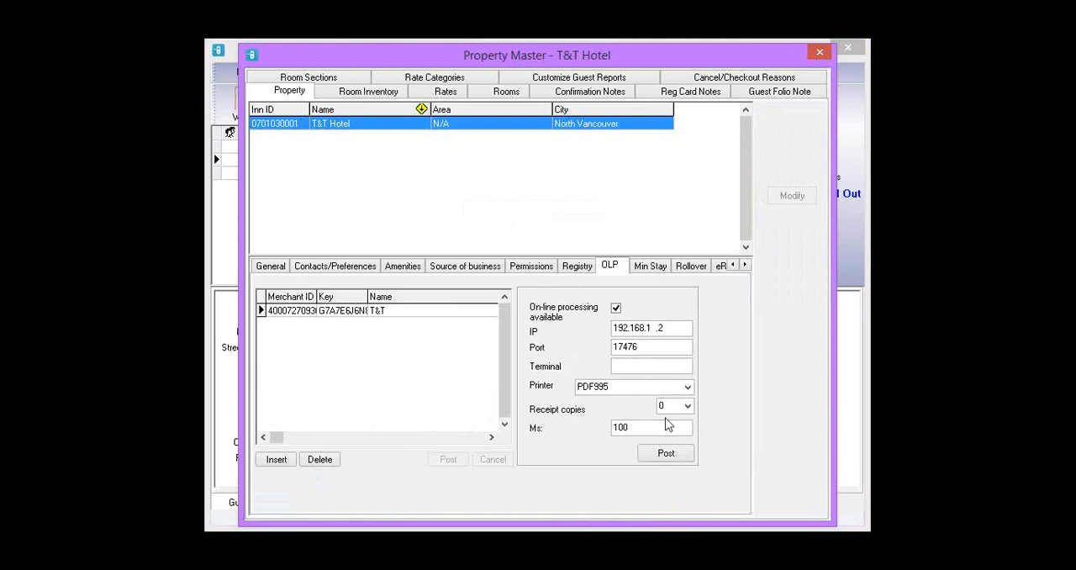
# - Select the checked-out room 230 guest and view the credit card information of their check-out Visa payment, then their guest details
pyautogui.click(827, 52)
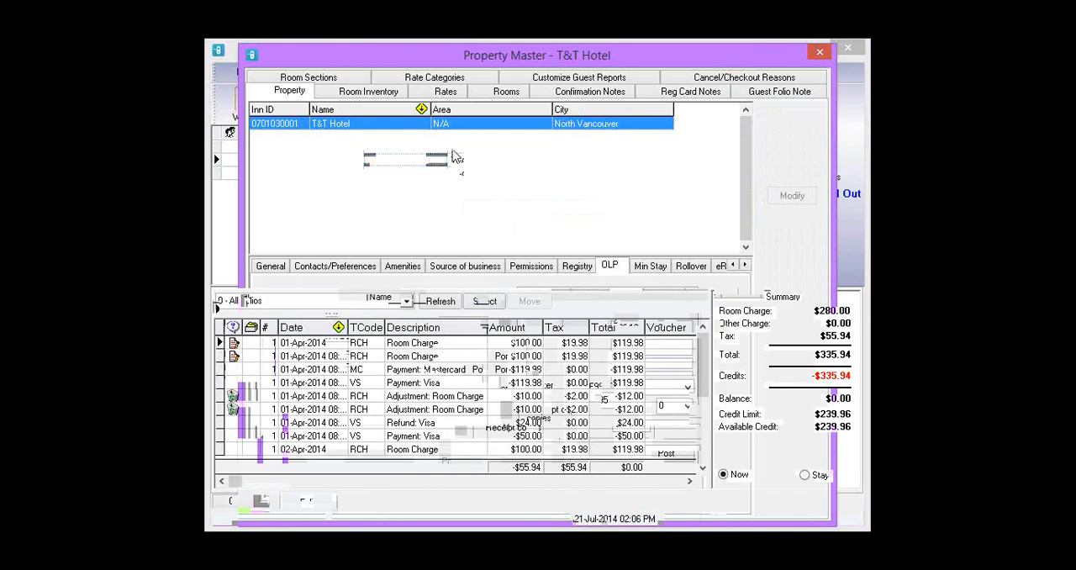
pyautogui.click(454, 150)
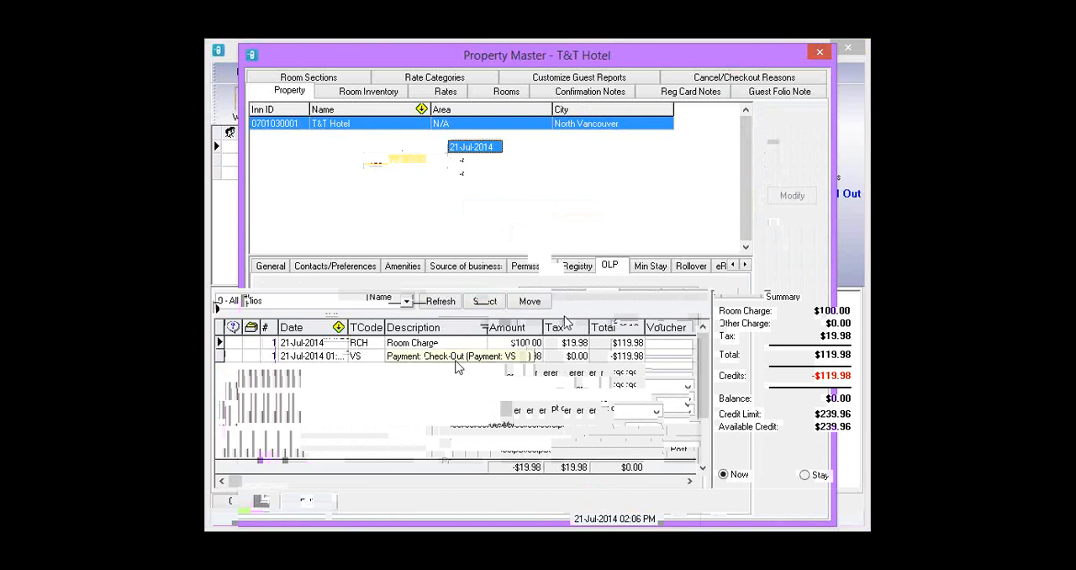
pyautogui.click(427, 358)
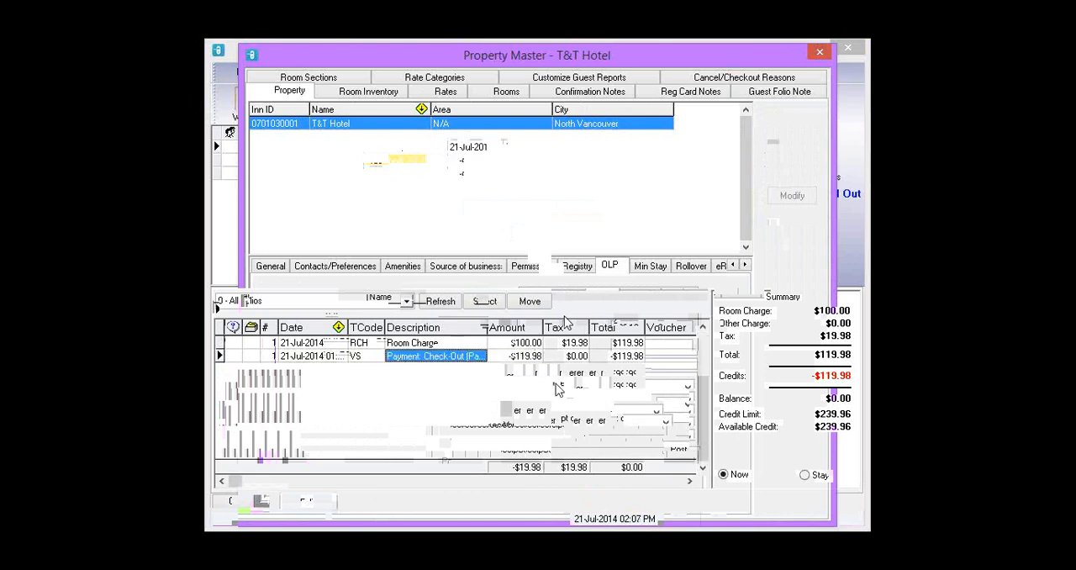
pyautogui.click(526, 357)
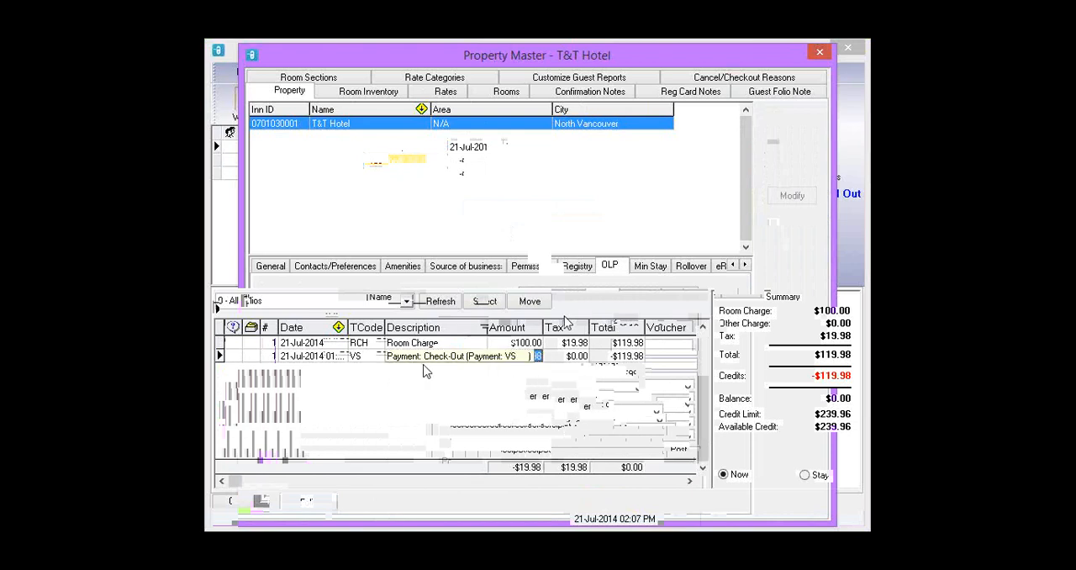
pyautogui.rightClick(505, 356)
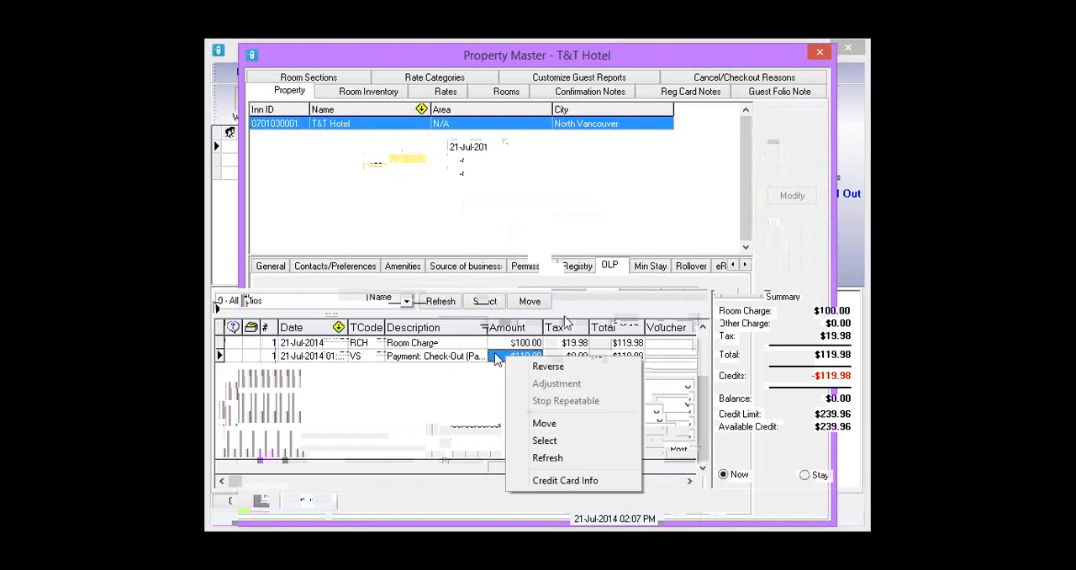
pyautogui.click(535, 482)
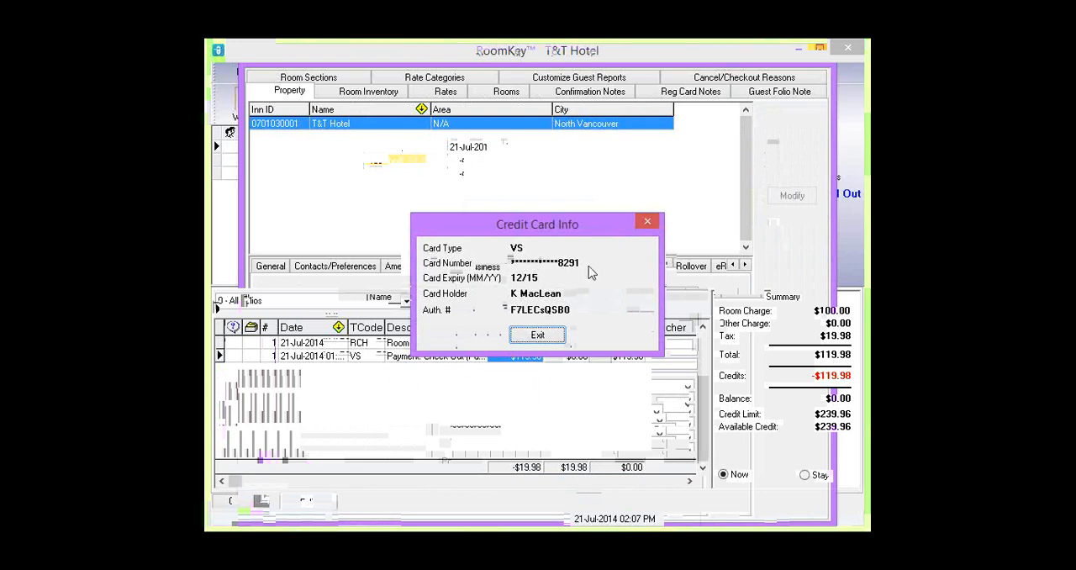
pyautogui.click(538, 335)
pyautogui.click(256, 503)
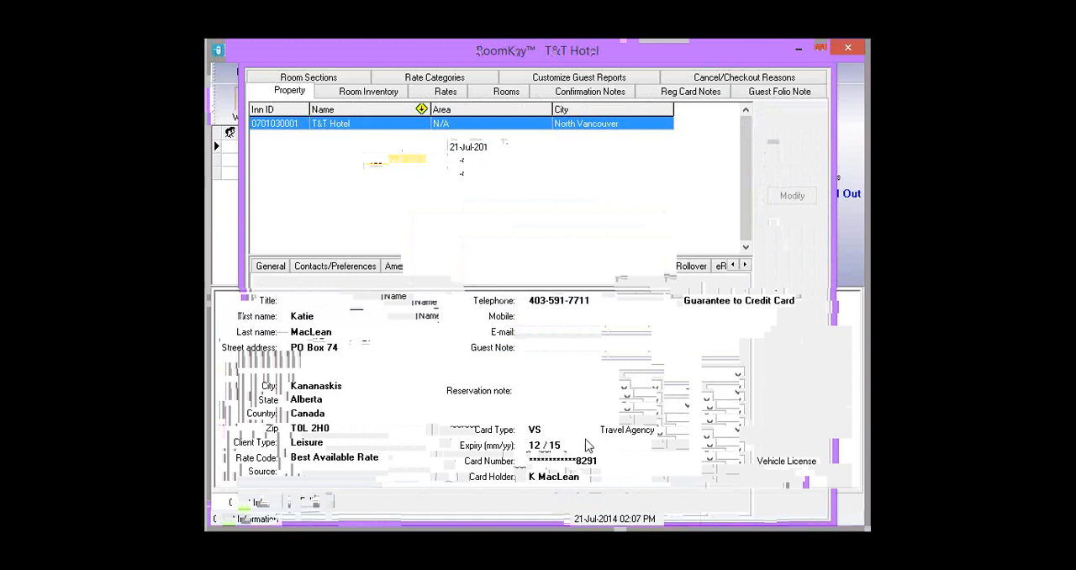
pyautogui.click(304, 503)
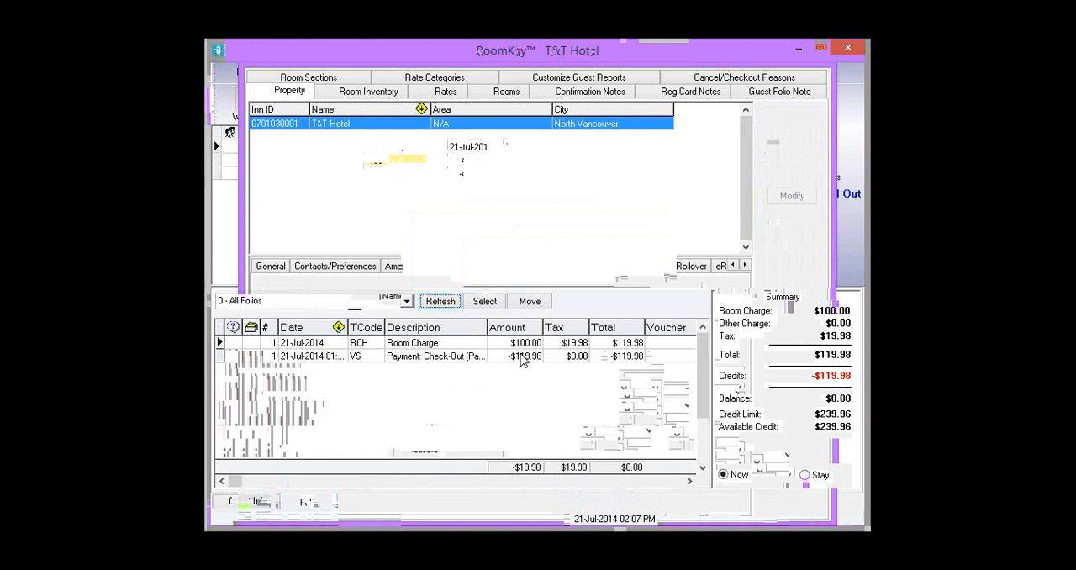
# - Reverse the check-out Visa payment on the folio with reason VS and on-line processing disabled
pyautogui.rightClick(522, 359)
pyautogui.click(532, 364)
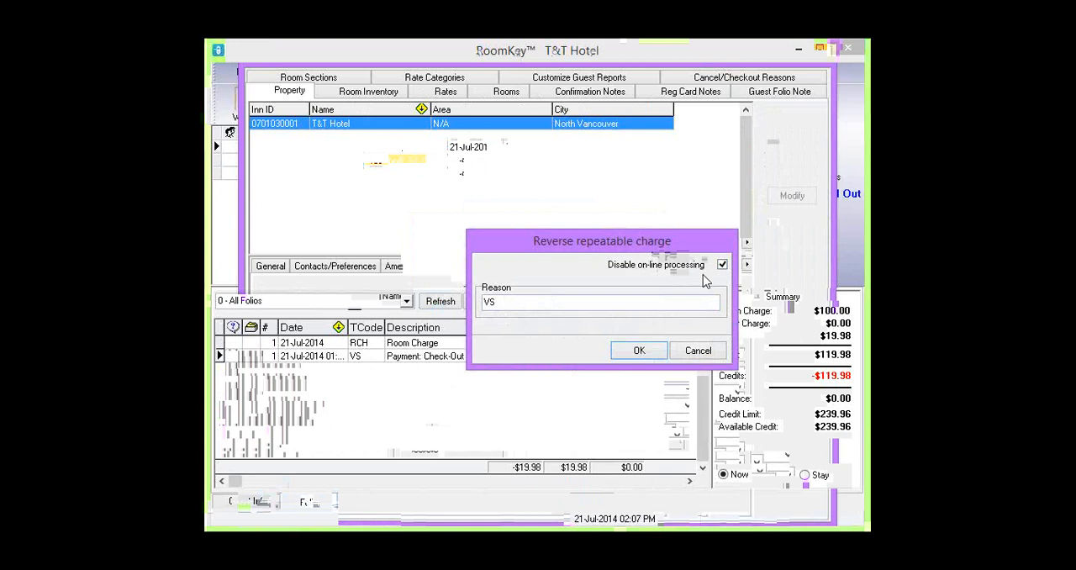
pyautogui.click(641, 351)
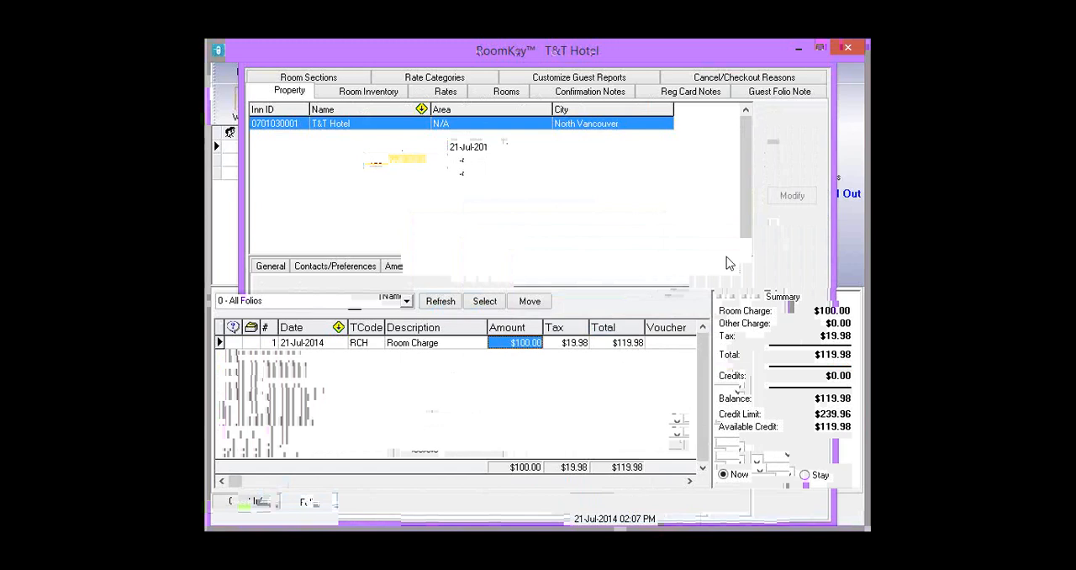
# - Post a 119.98 Visa payment to the folio through the card interface without printing a receipt
pyautogui.click(640, 105)
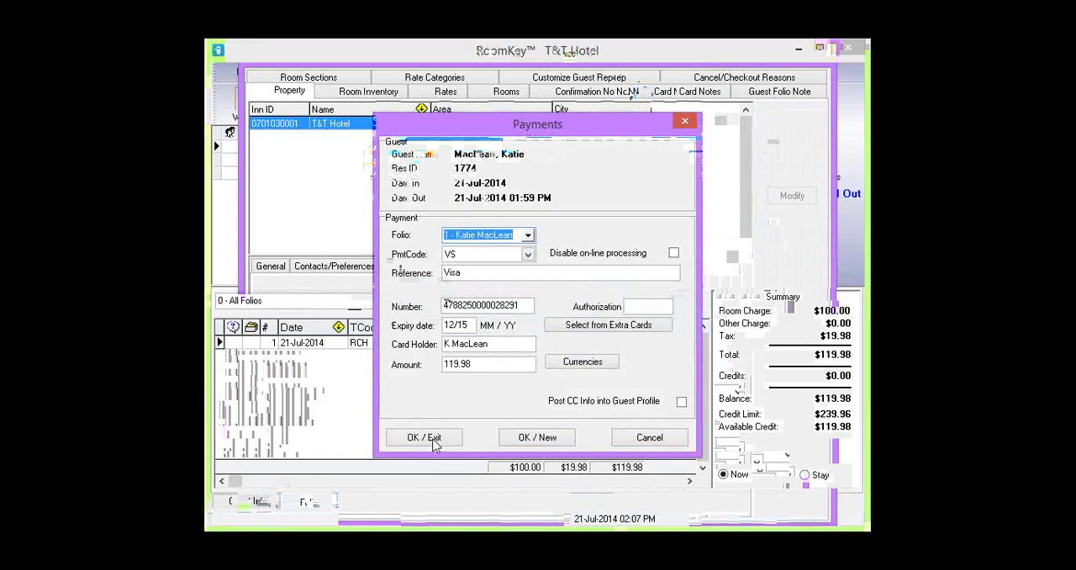
pyautogui.click(437, 438)
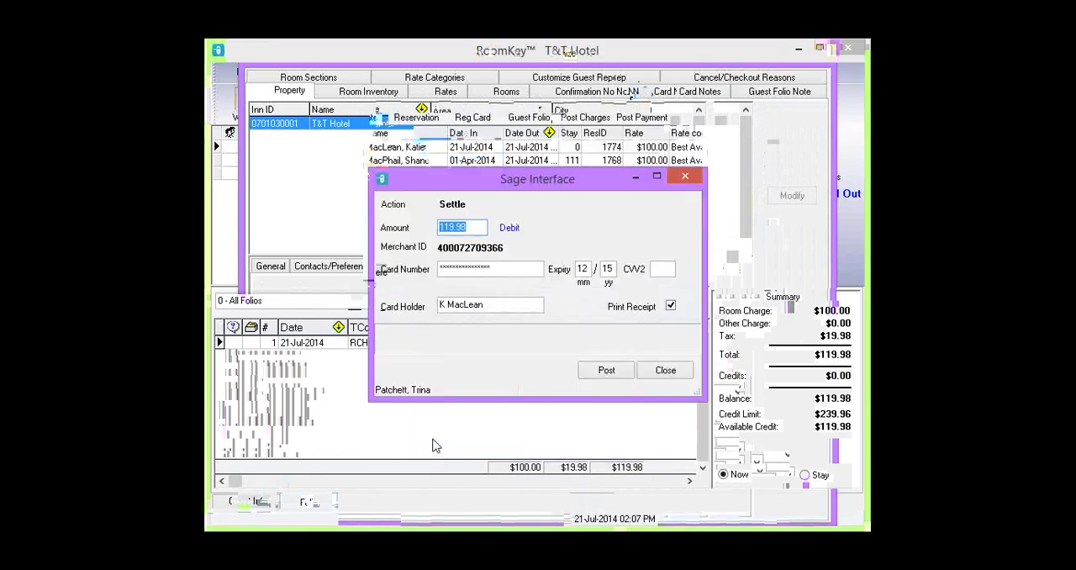
pyautogui.click(674, 307)
pyautogui.click(607, 370)
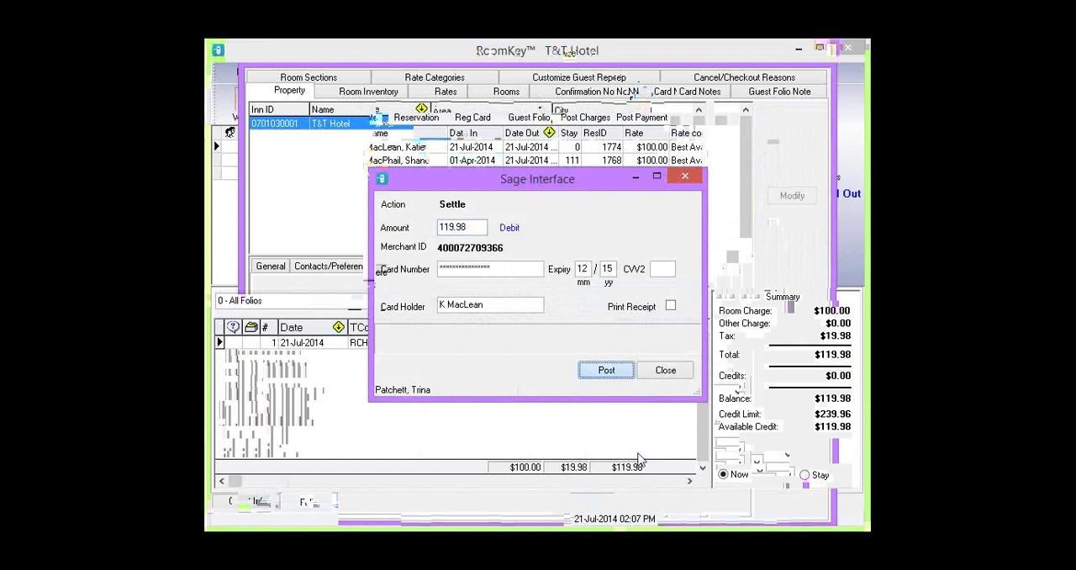
pyautogui.click(678, 377)
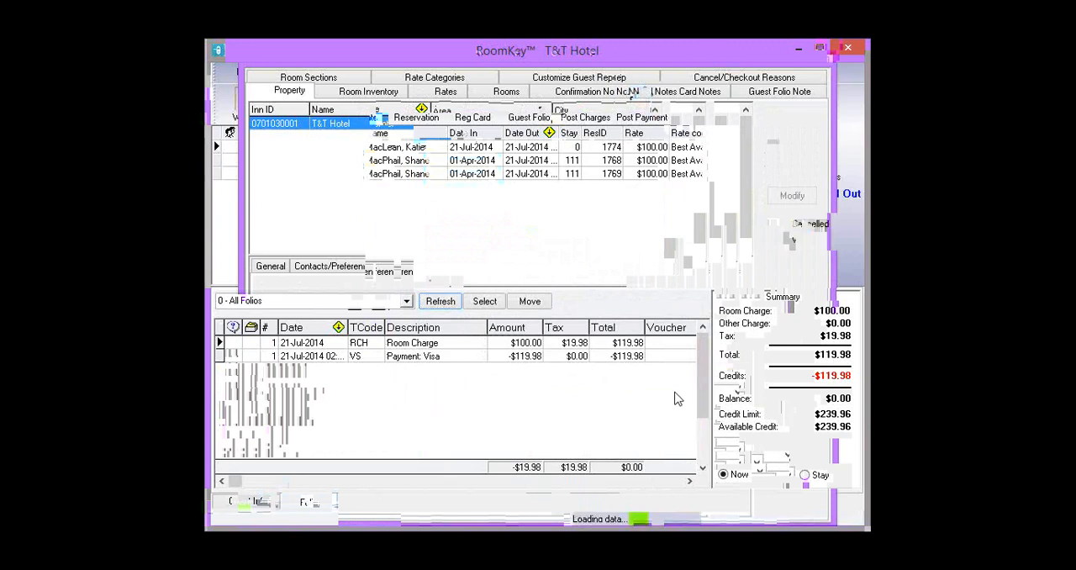
# - Post an additional 1.00 Visa payment to the folio through the card interface without printing a receipt
pyautogui.doubleClick(452, 365)
pyautogui.write('1.00')
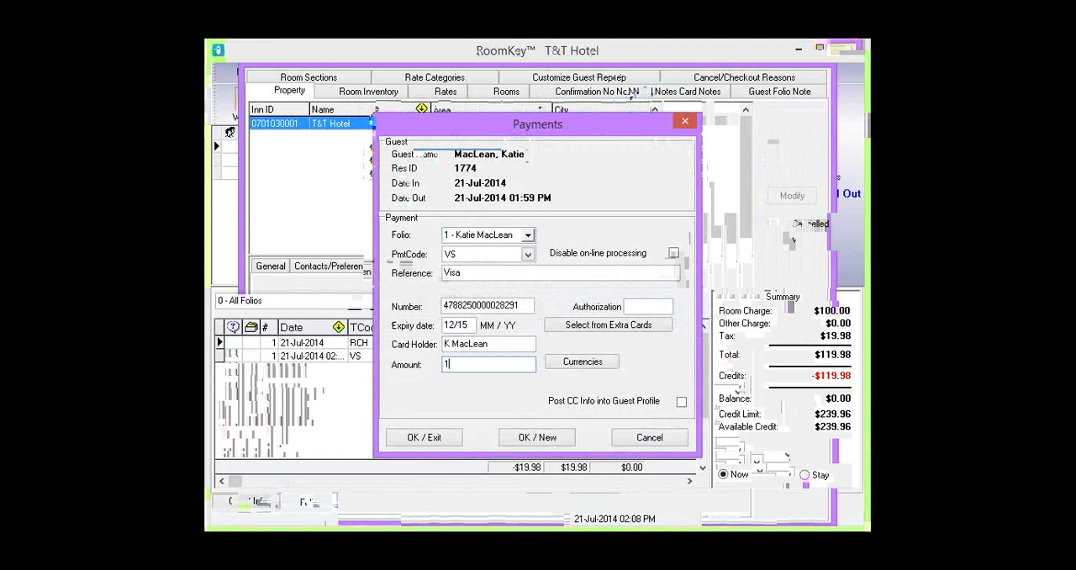
pyautogui.click(458, 441)
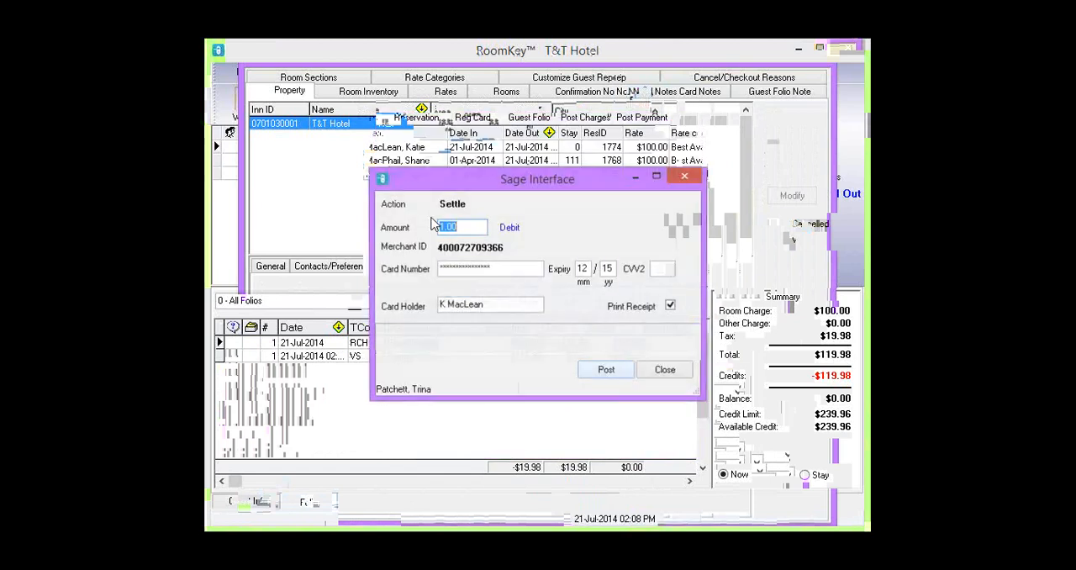
pyautogui.click(670, 306)
pyautogui.click(624, 373)
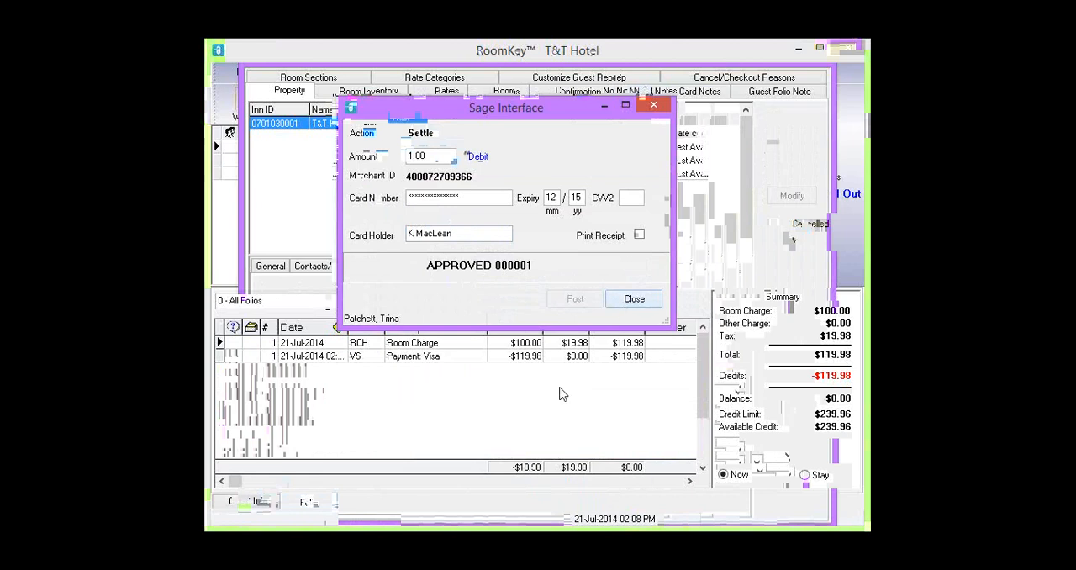
pyautogui.click(635, 302)
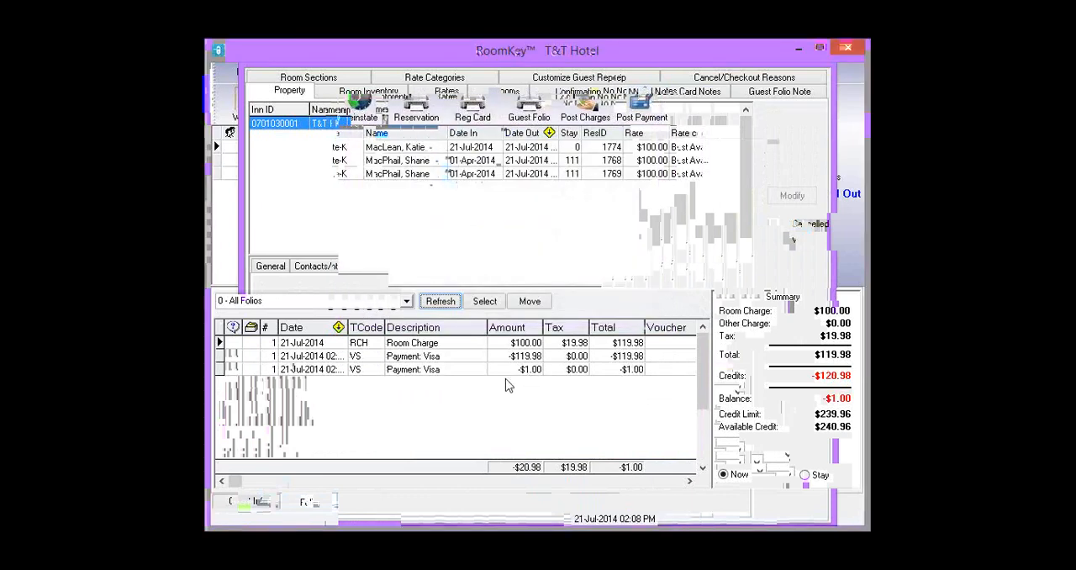
# - Try to post a 1.00 Visa payment with on-line processing disabled, cancelling the payment dialog
pyautogui.click(641, 107)
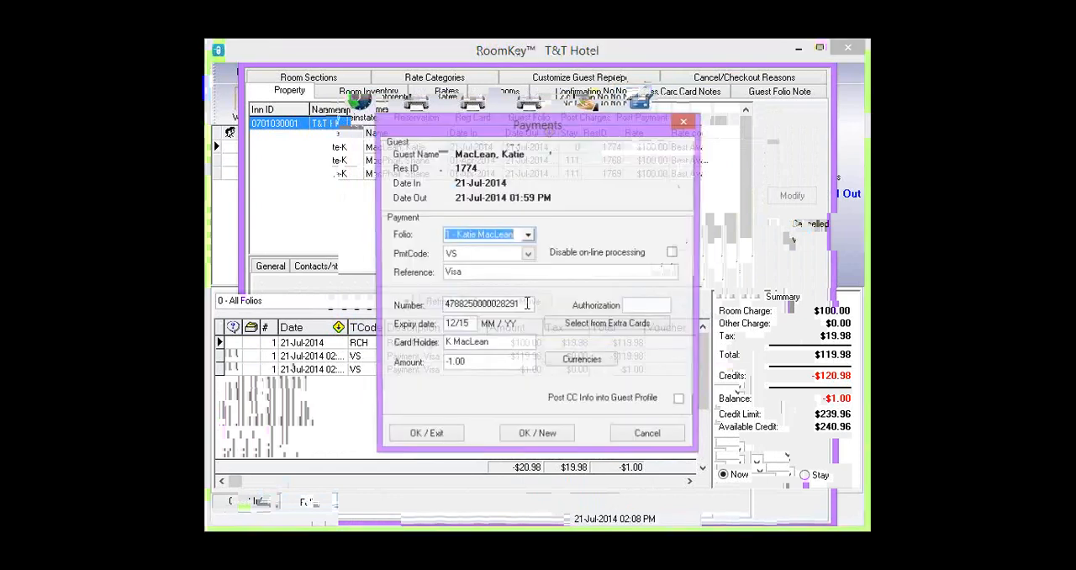
pyautogui.moveTo(497, 305); pyautogui.dragTo(420, 306)
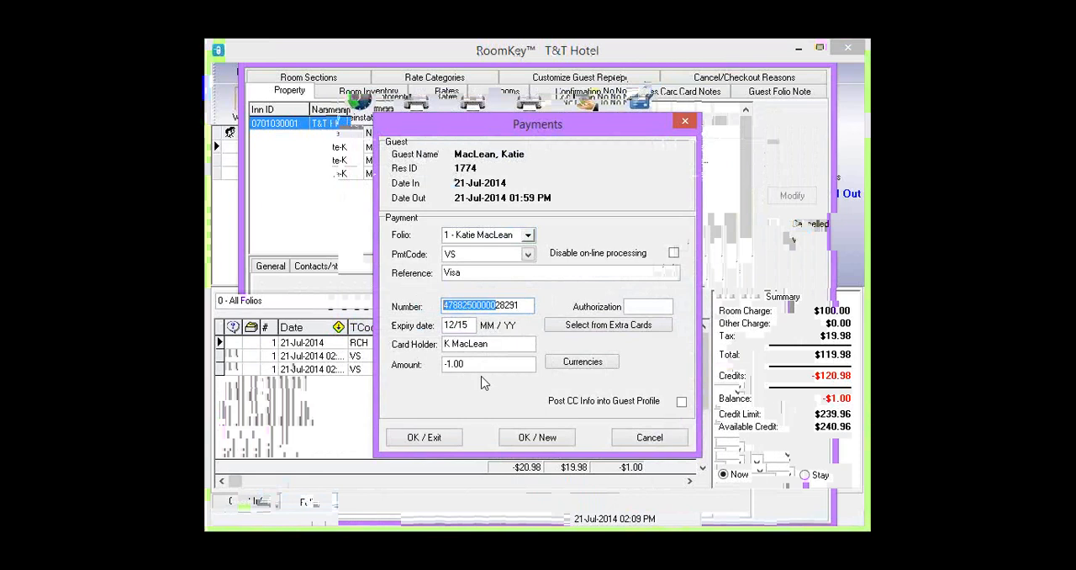
pyautogui.click(672, 256)
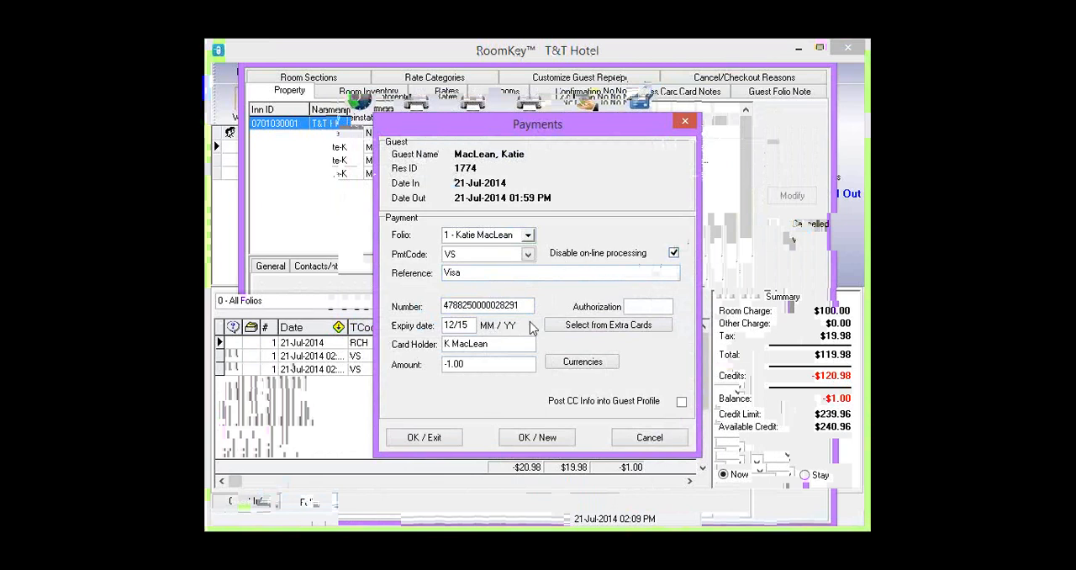
pyautogui.moveTo(466, 364); pyautogui.dragTo(402, 366)
pyautogui.write('1.00')
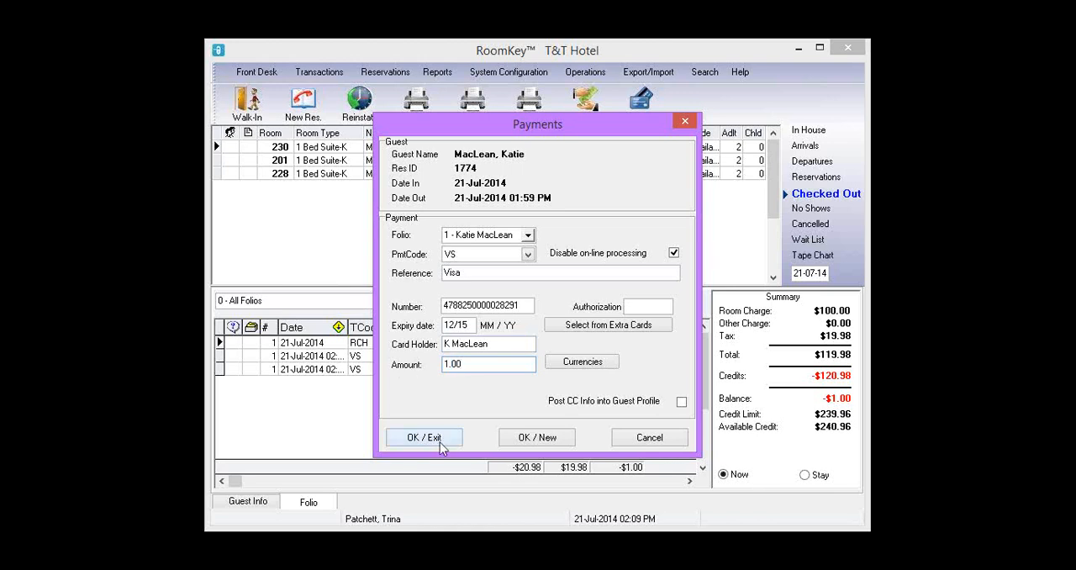
pyautogui.click(649, 437)
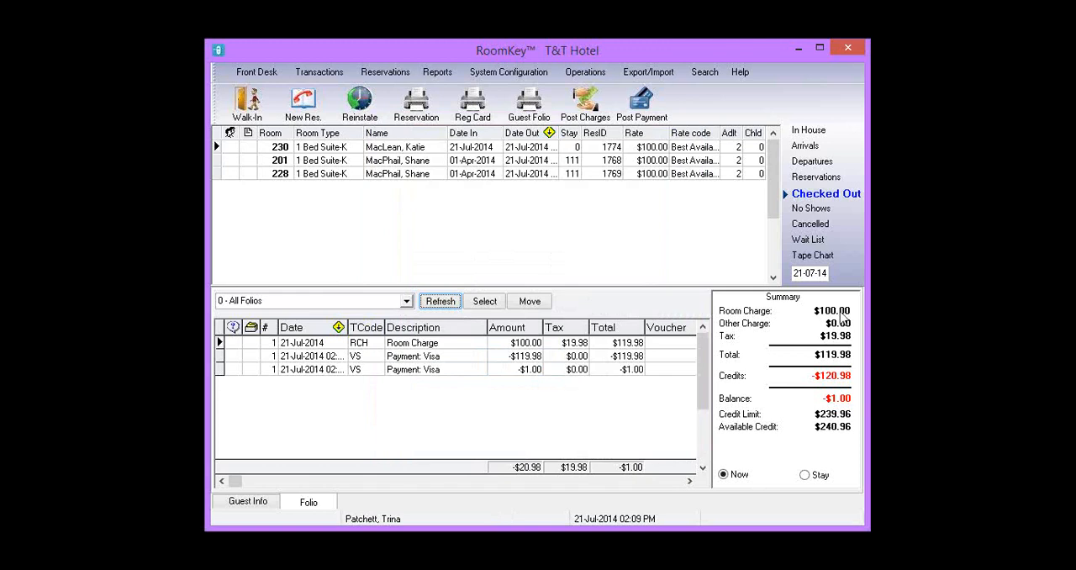
# - Open the RoomKey Smart Support help window and close it
pyautogui.click(740, 72)
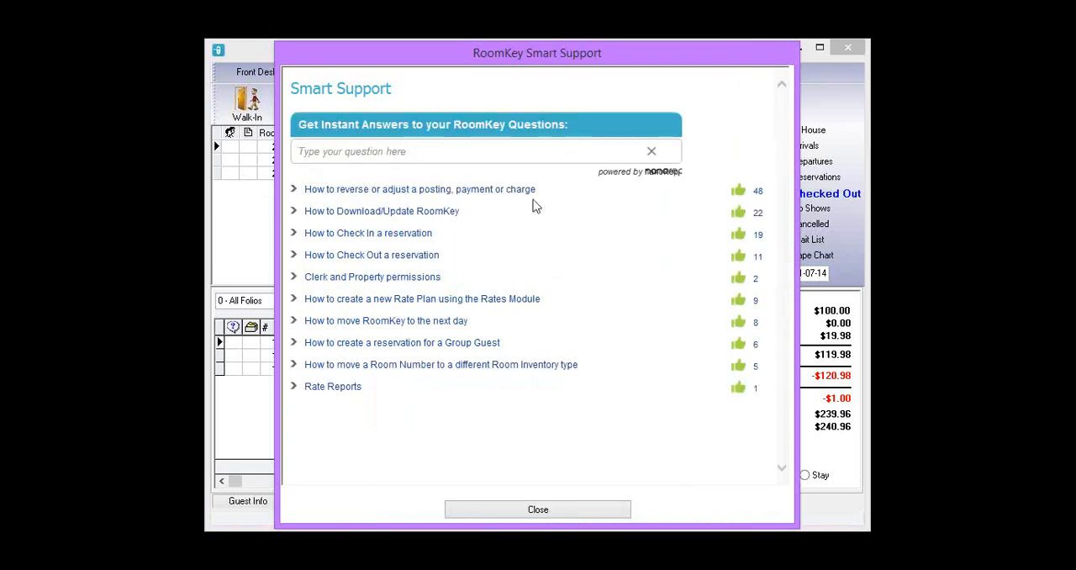
pyautogui.click(455, 169)
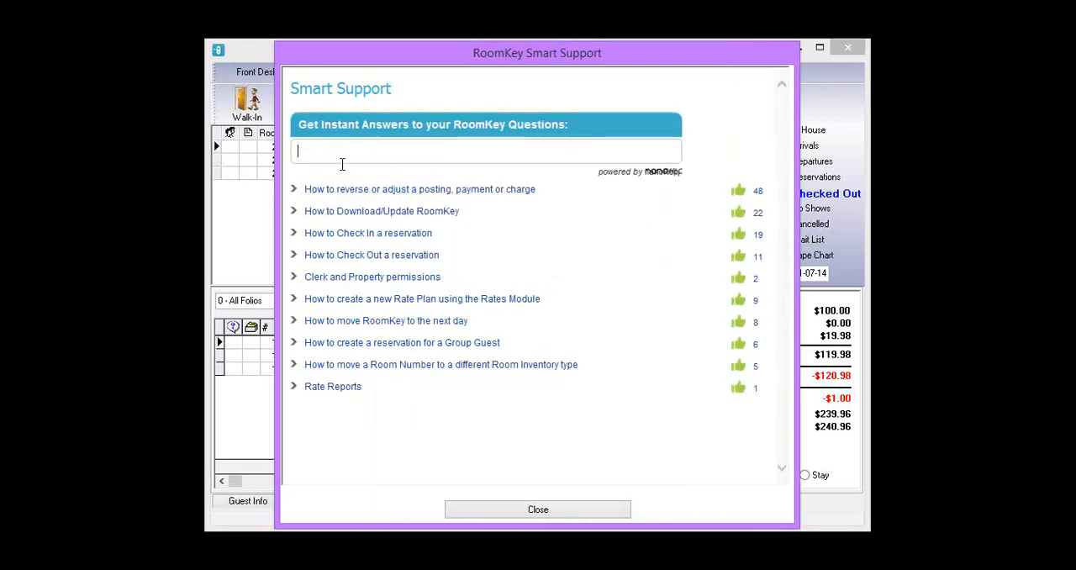
pyautogui.click(510, 510)
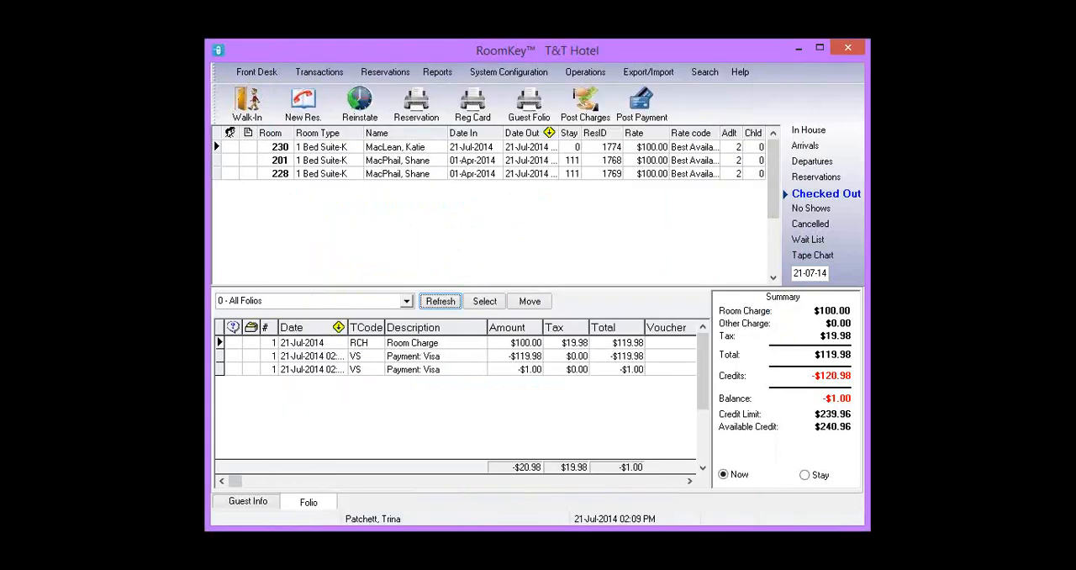